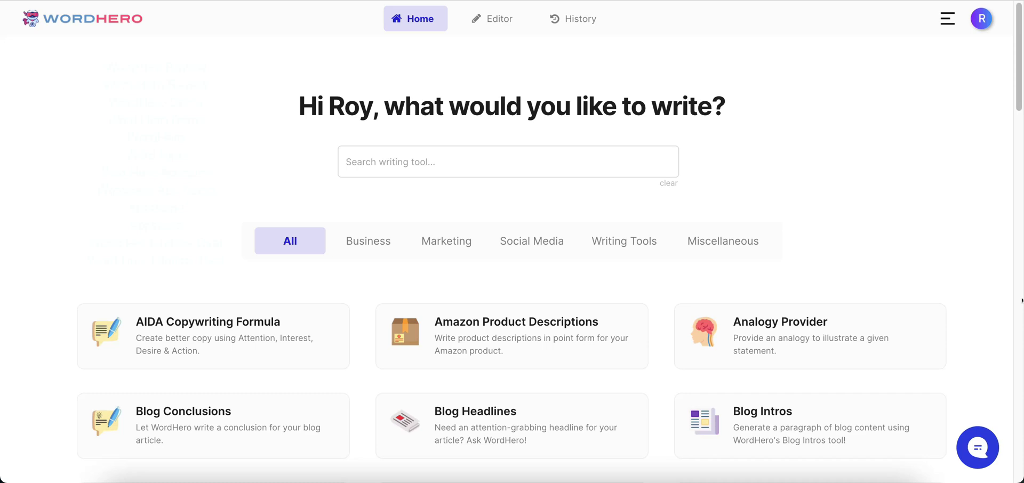
Search the writing tools for "blog" and look over the matching tools
scroll(843, 234, "down", 5)
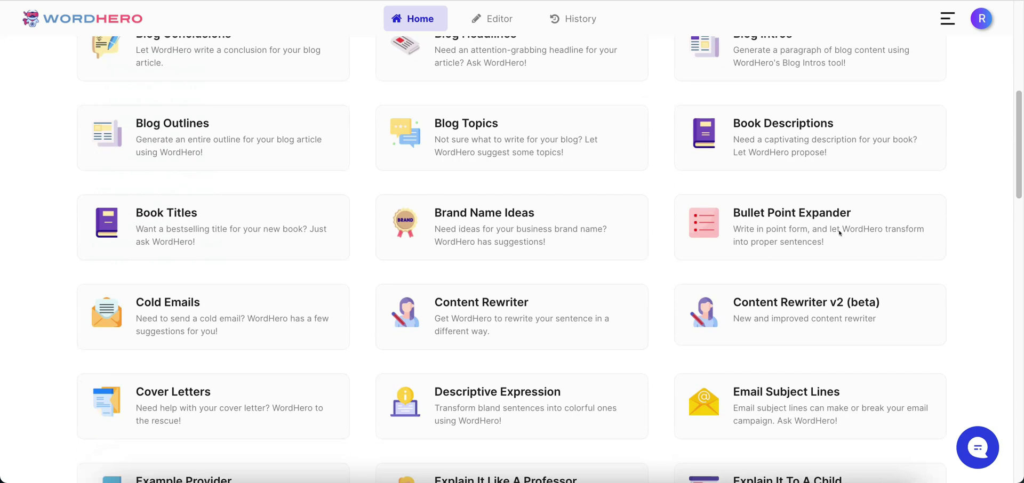
scroll(838, 233, "up", 1)
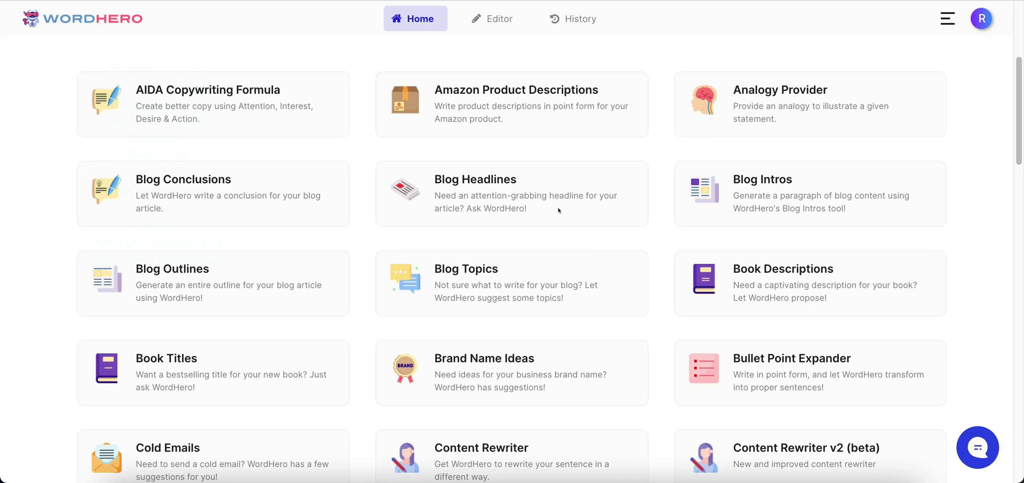
scroll(717, 171, "up", 5)
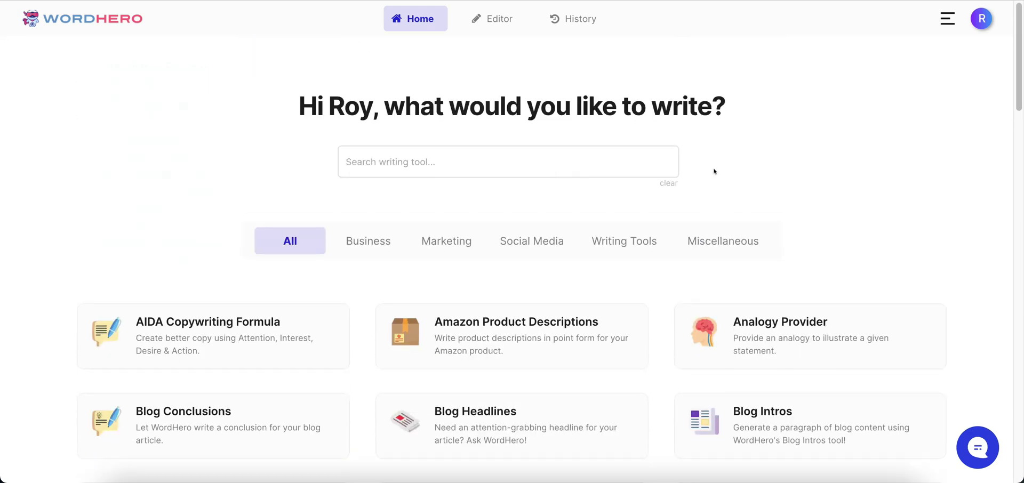
left_click(448, 162)
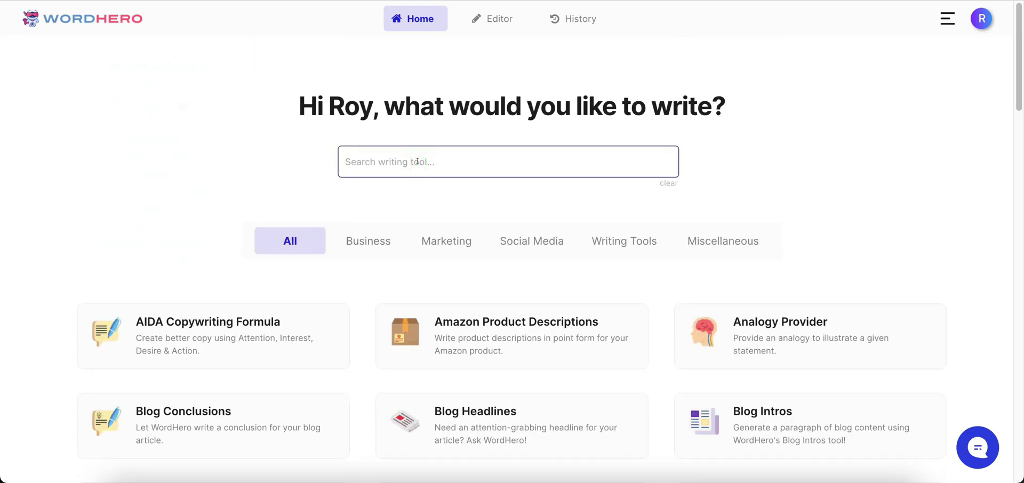
type("blog")
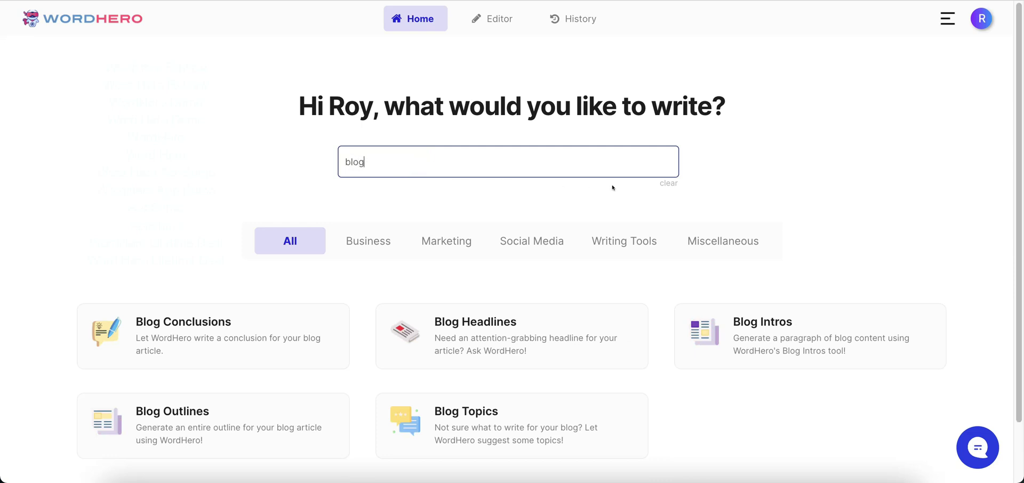
scroll(842, 181, "down", 1)
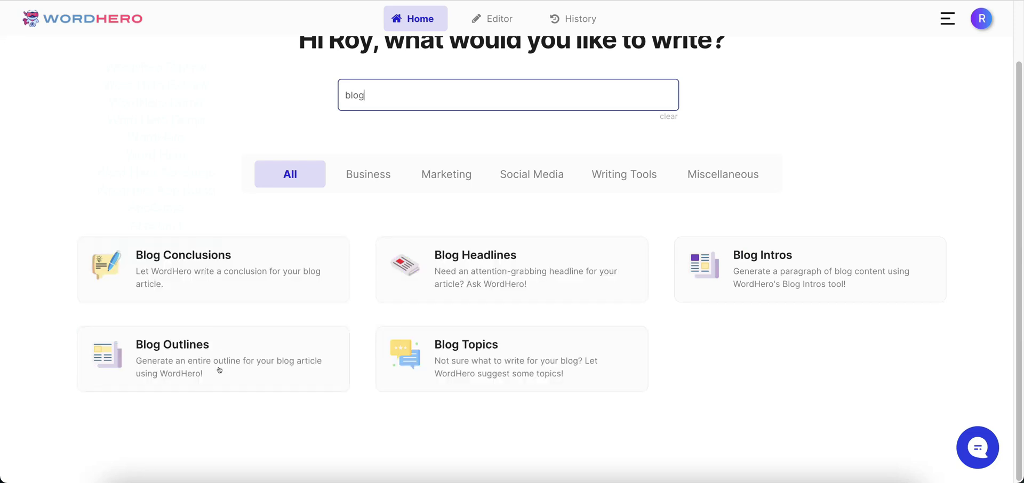
Clear the tool search and examine the full catalogue of writing tools down to Welcome Emails
double_click(374, 91)
key("BackSpace")
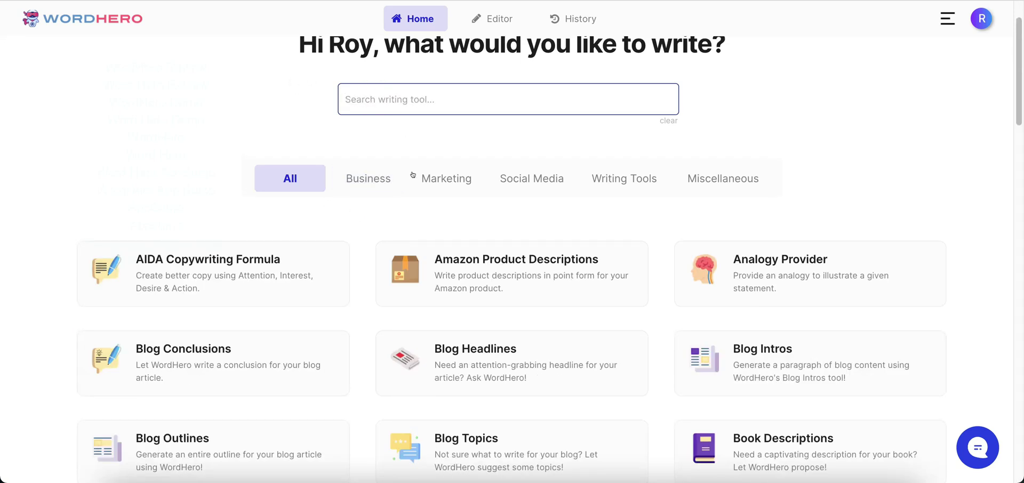
scroll(411, 181, "down", 4)
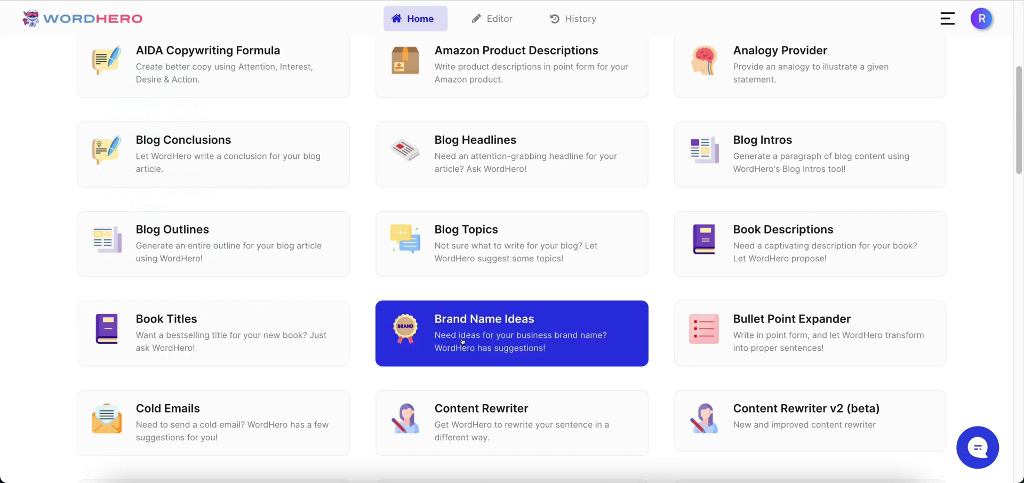
scroll(544, 341, "down", 3)
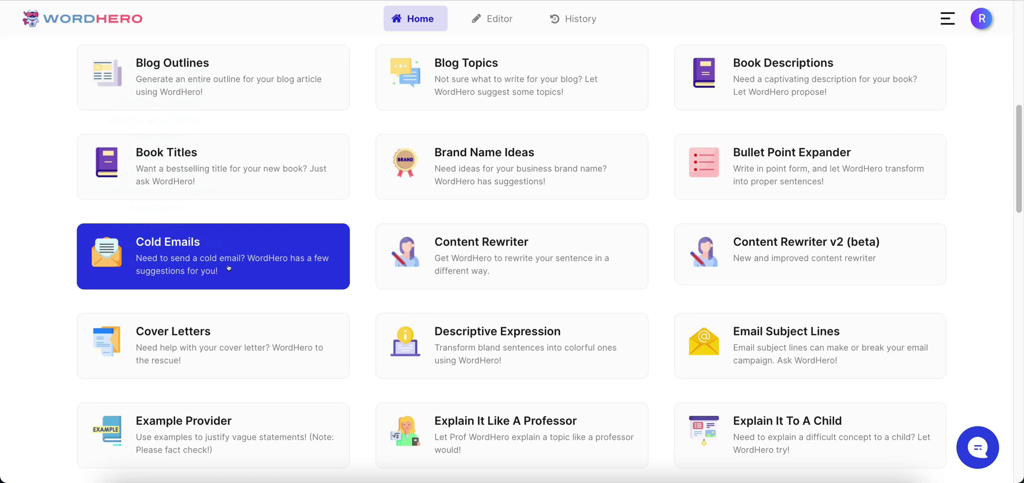
scroll(219, 270, "down", 1)
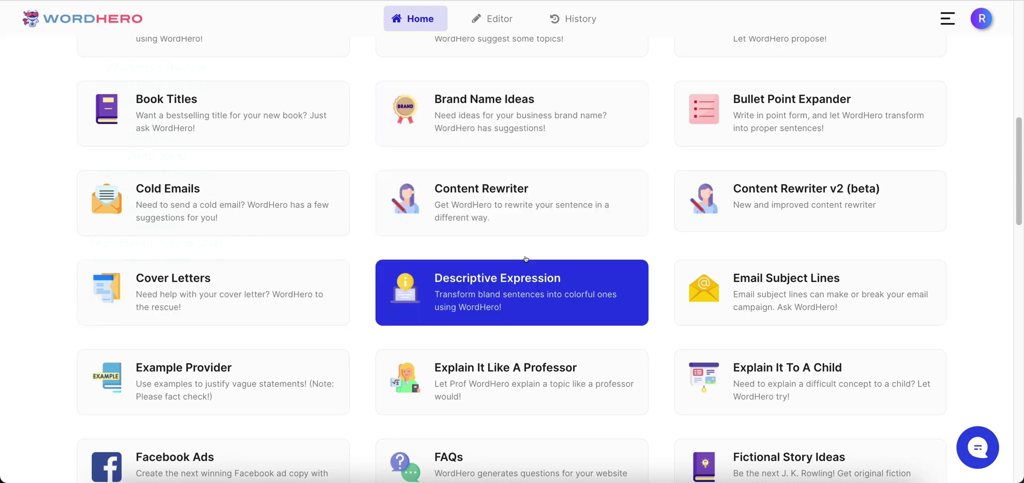
scroll(526, 258, "down", 1)
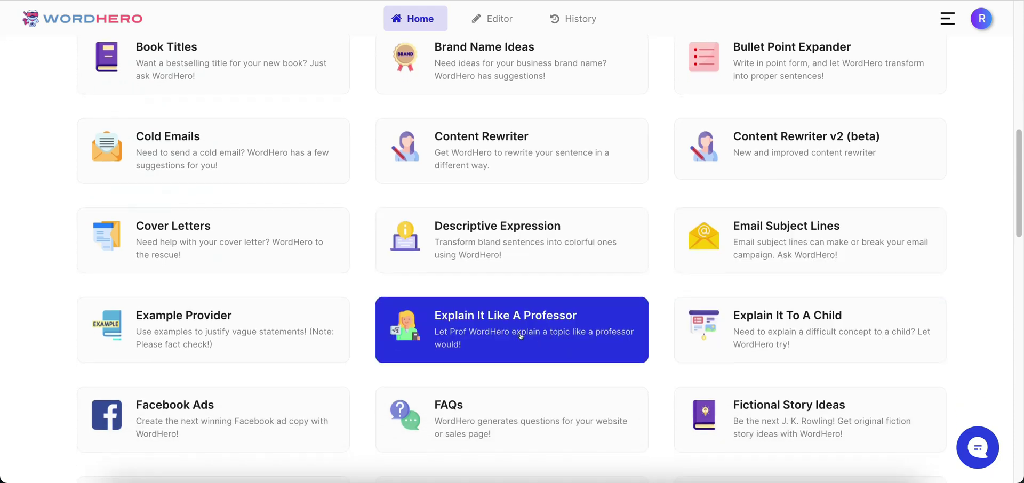
scroll(521, 335, "down", 3)
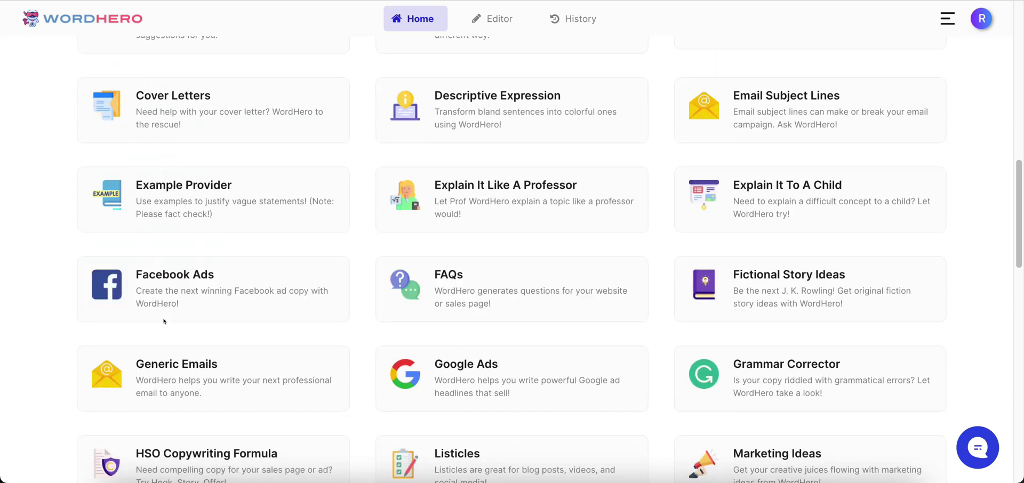
scroll(229, 299, "down", 3)
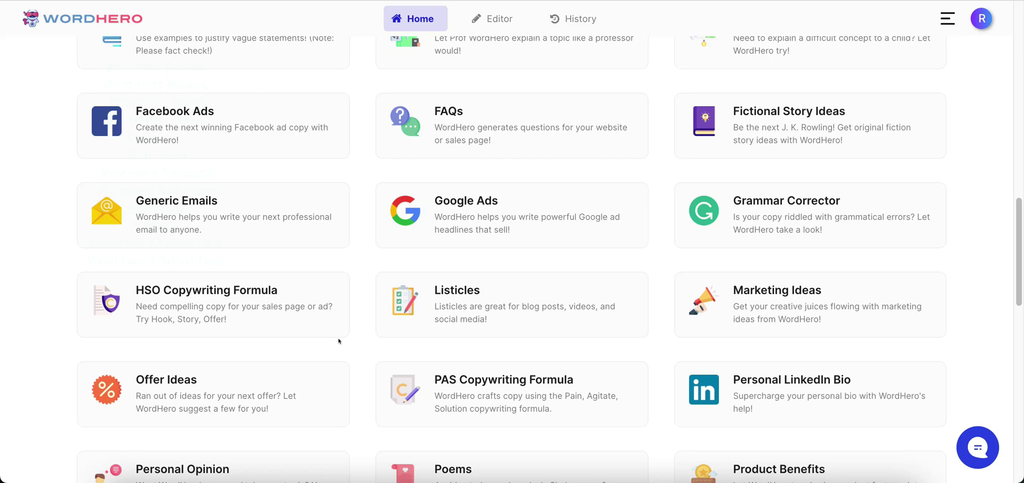
scroll(341, 342, "down", 3)
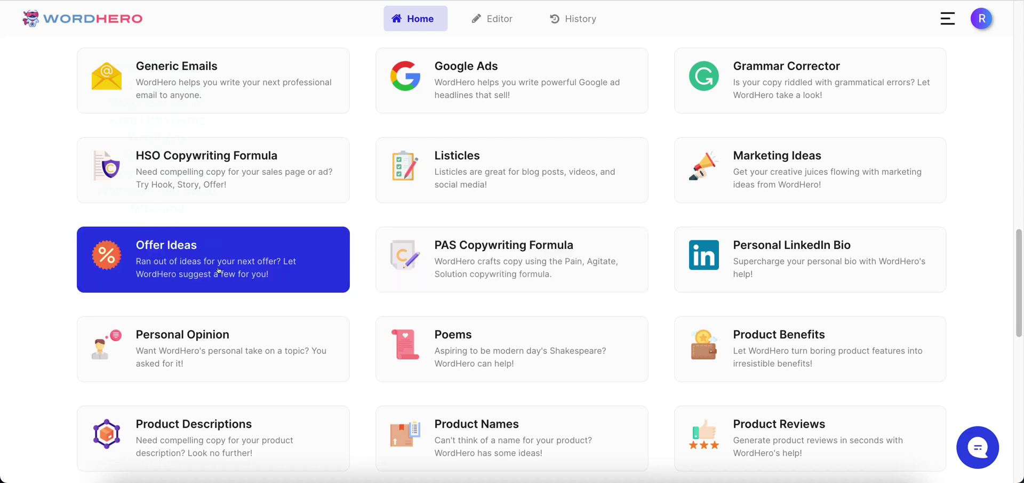
scroll(219, 274, "down", 4)
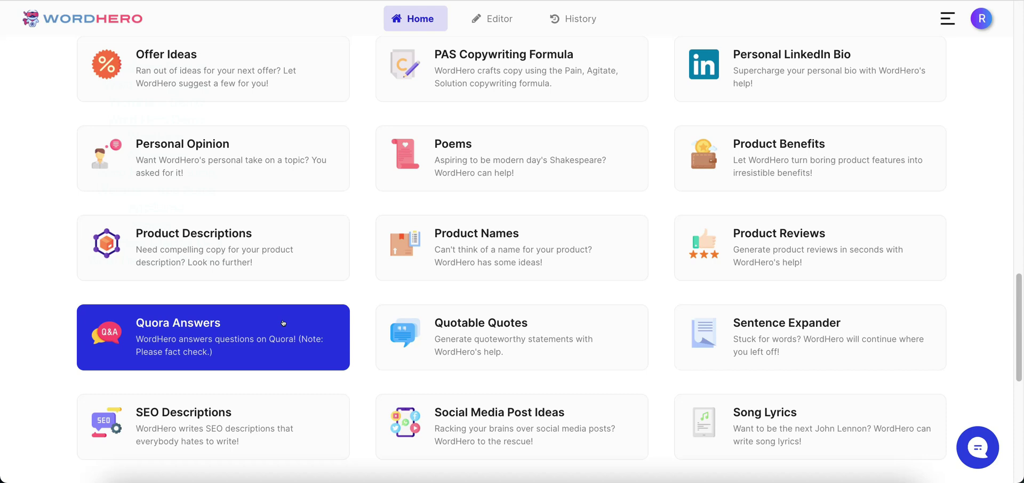
scroll(283, 323, "down", 1)
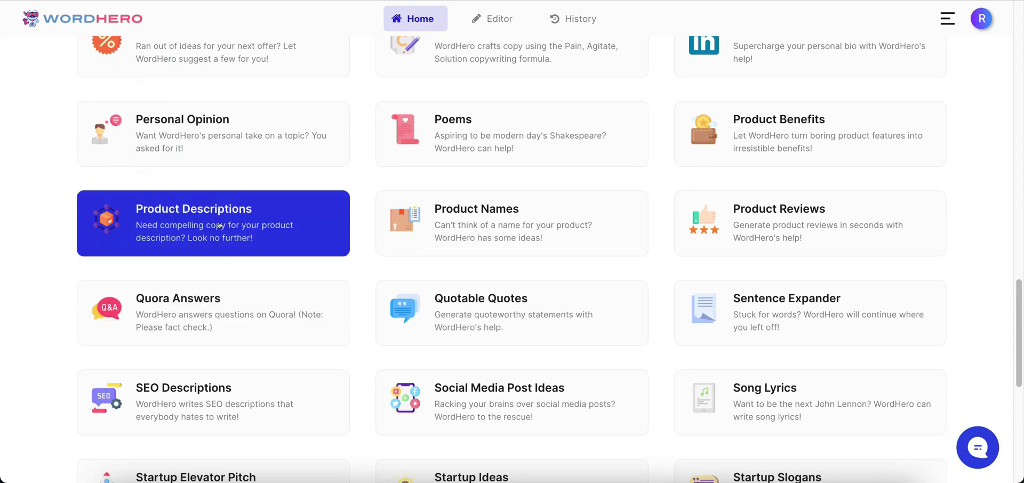
scroll(223, 376, "down", 2)
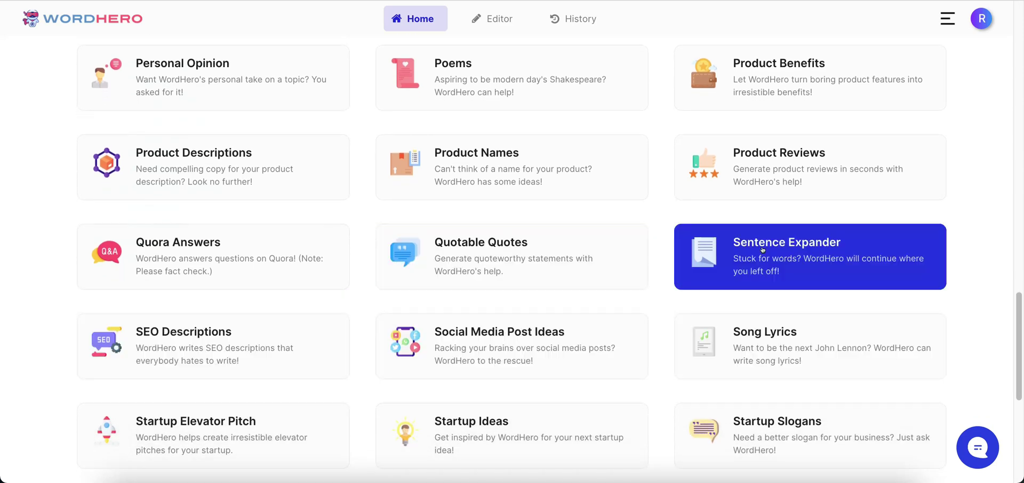
scroll(821, 234, "down", 10)
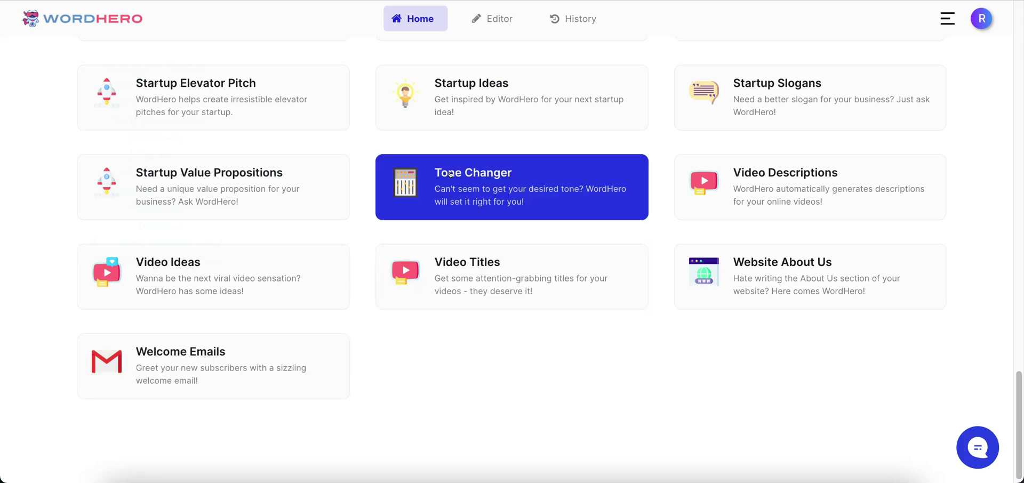
scroll(393, 312, "up", 8)
scroll(392, 312, "up", 20)
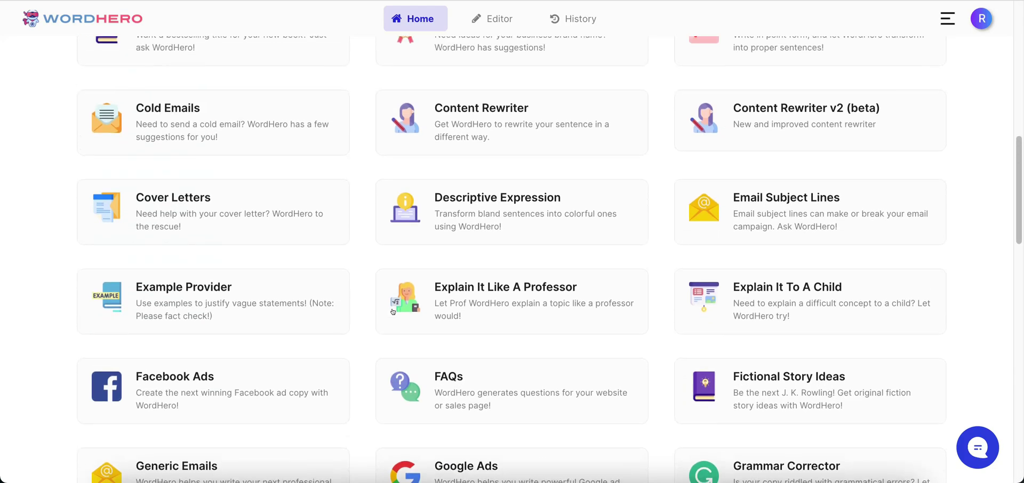
scroll(392, 312, "down", 20)
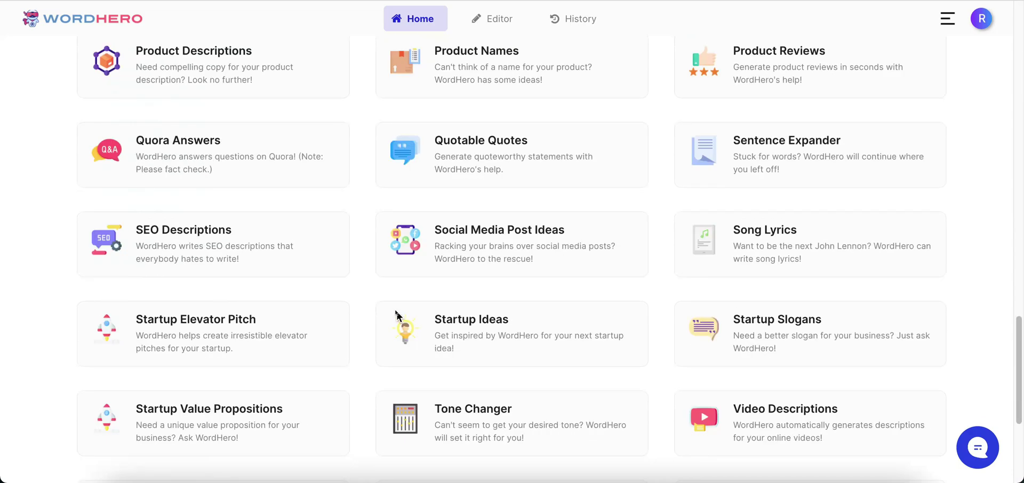
scroll(399, 314, "up", 4)
scroll(397, 316, "up", 20)
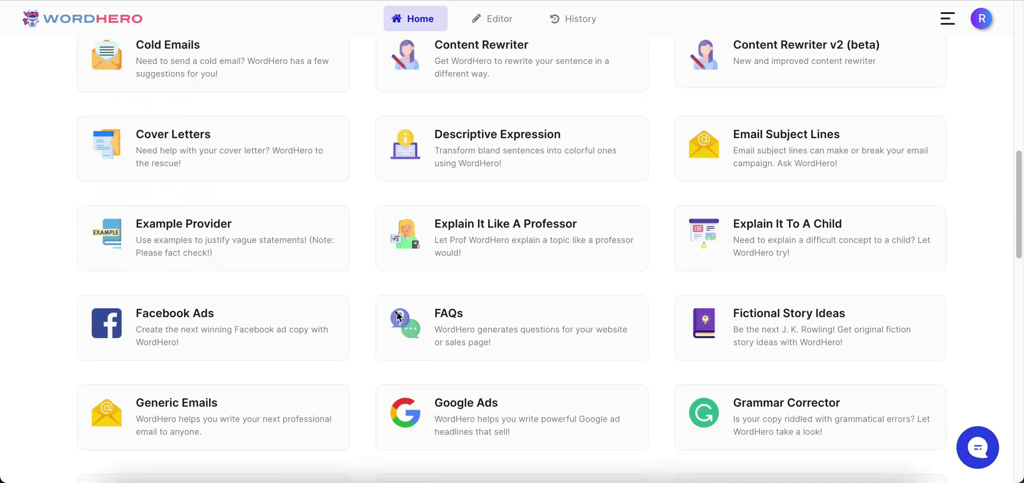
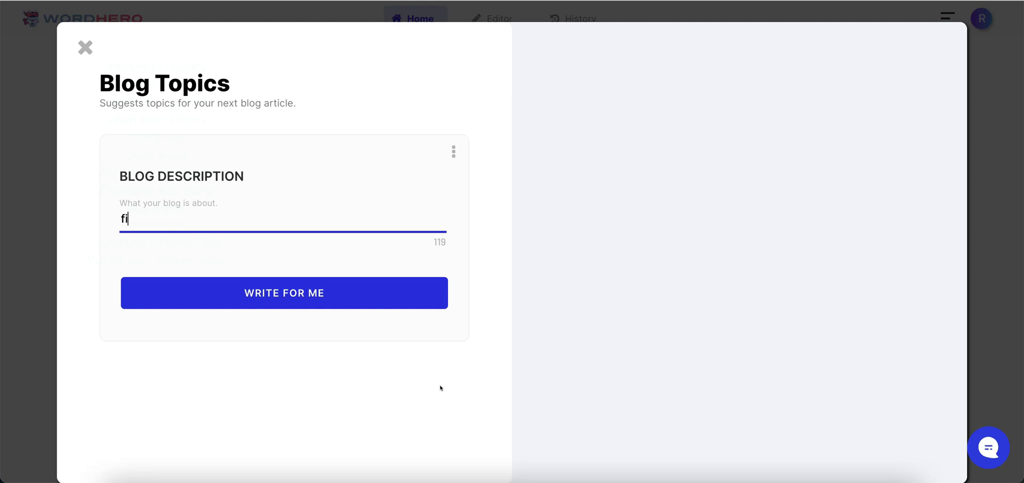
Describe the blog as "fishing tips and tricks and product reviews about fishing" and generate blog topics
type("o")
key("BackSpace")
key("BackSpace")
type("tips and tric")
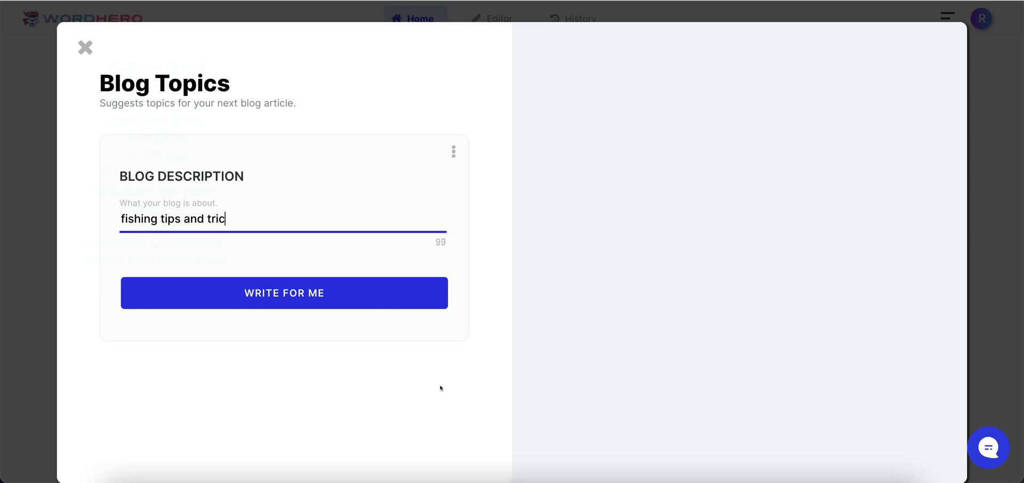
type("ks and product revie")
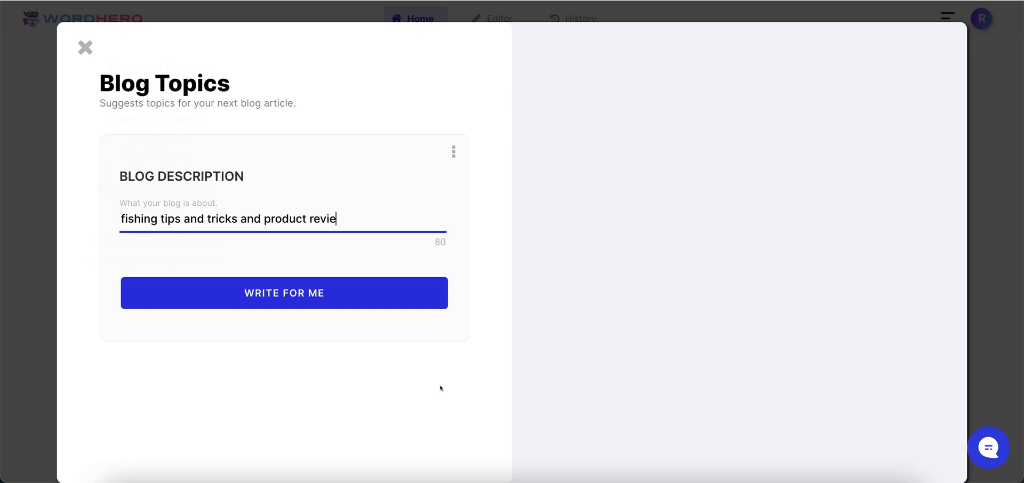
type("ws about fishing.")
key("BackSpace")
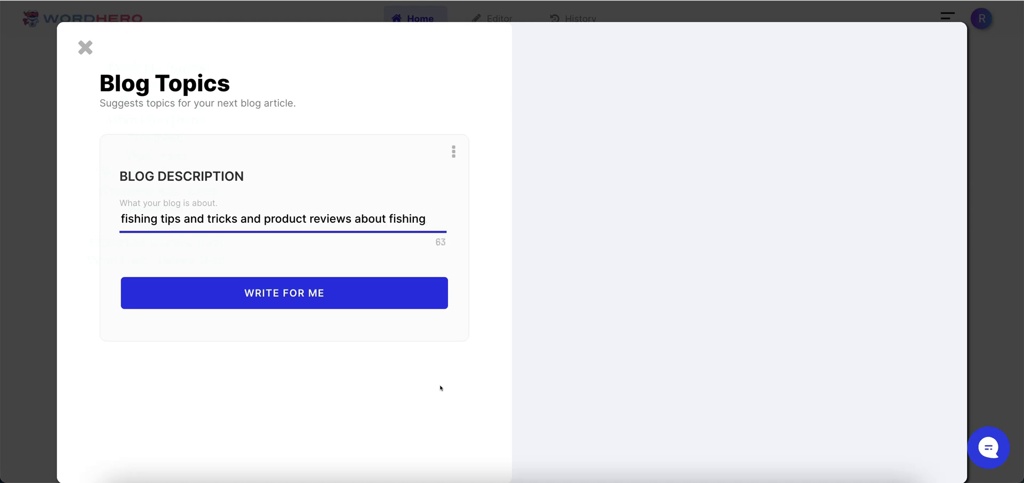
left_click(308, 294)
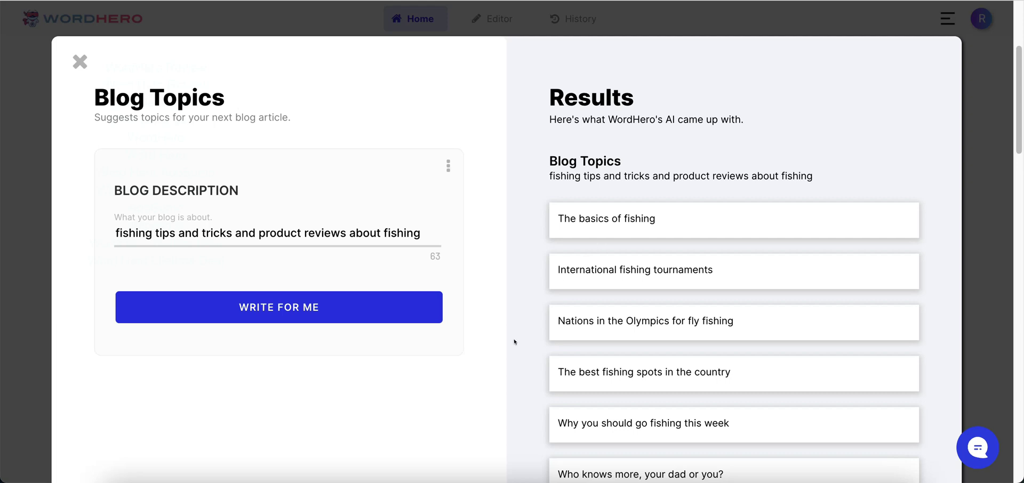
Copy the suggested topic "The basics of fishing" from the results and close the Blog Topics tool
scroll(560, 235, "down", 1)
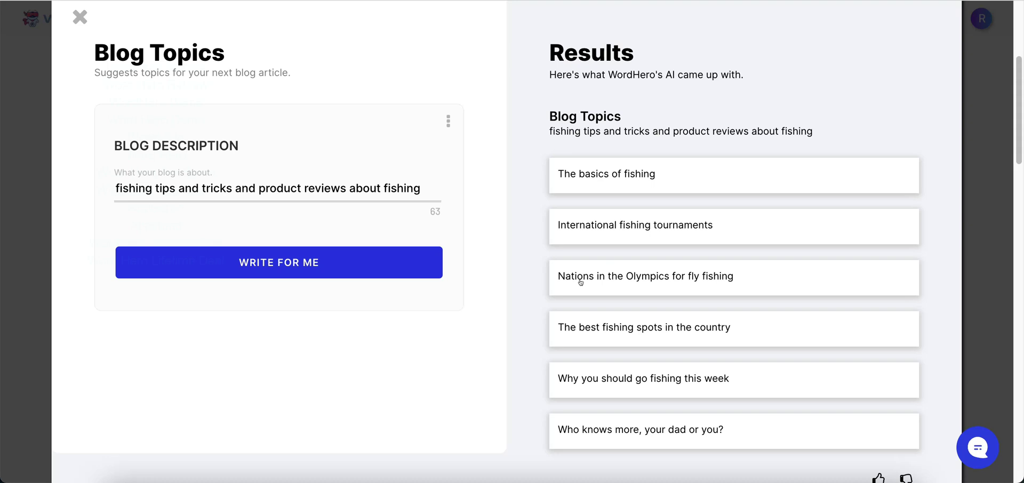
scroll(678, 275, "down", 1)
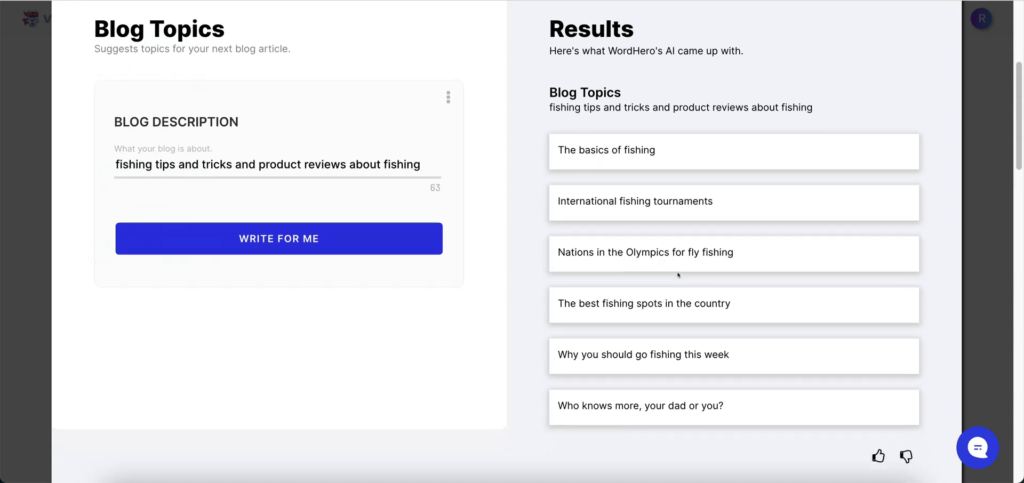
scroll(677, 274, "down", 1)
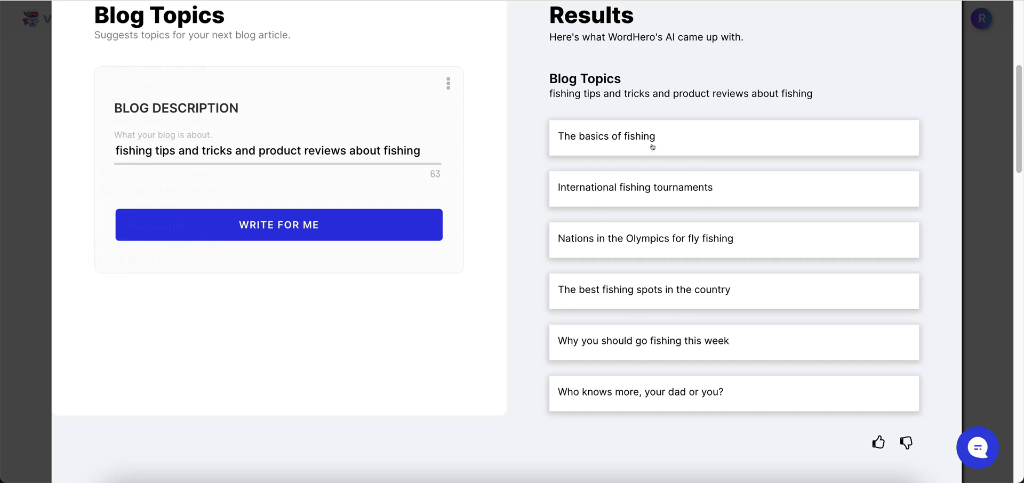
left_click_drag(664, 137, 557, 137)
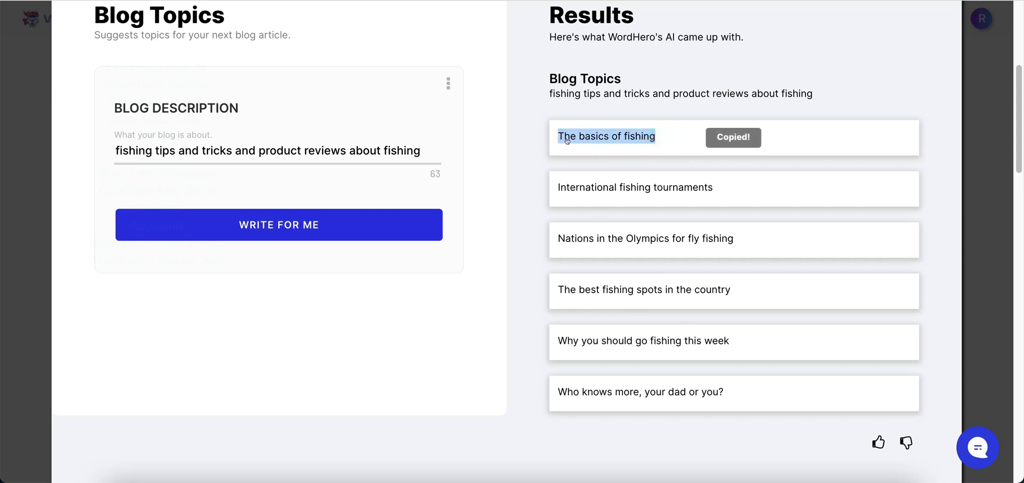
right_click(571, 138)
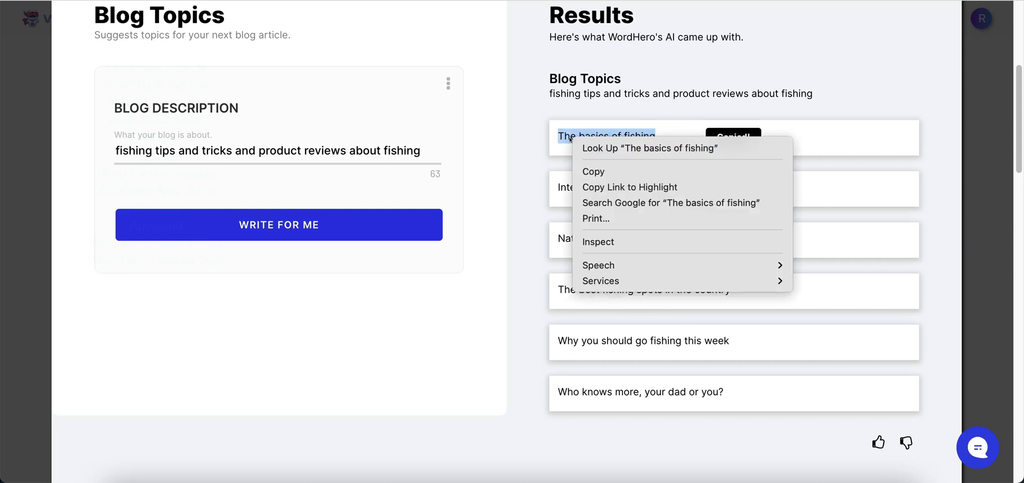
left_click(614, 172)
scroll(100, 95, "up", 3)
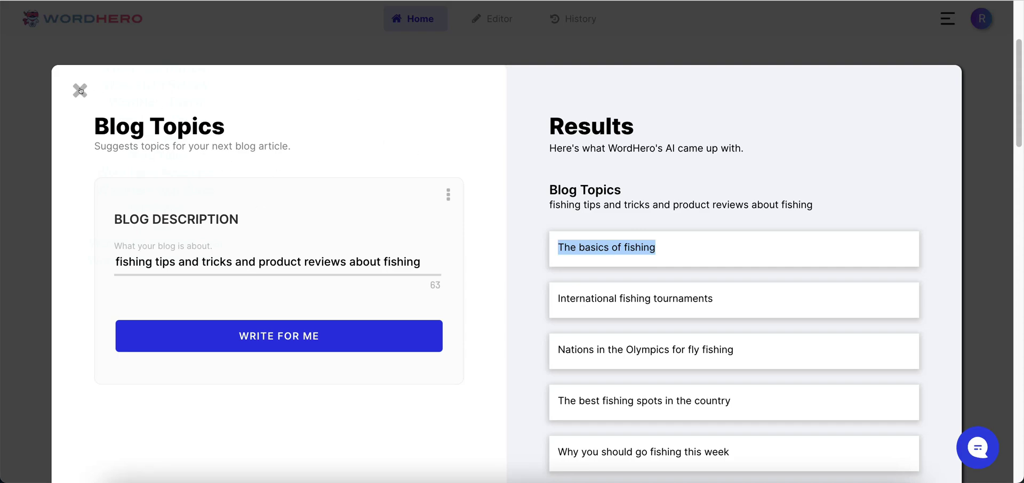
left_click(81, 91)
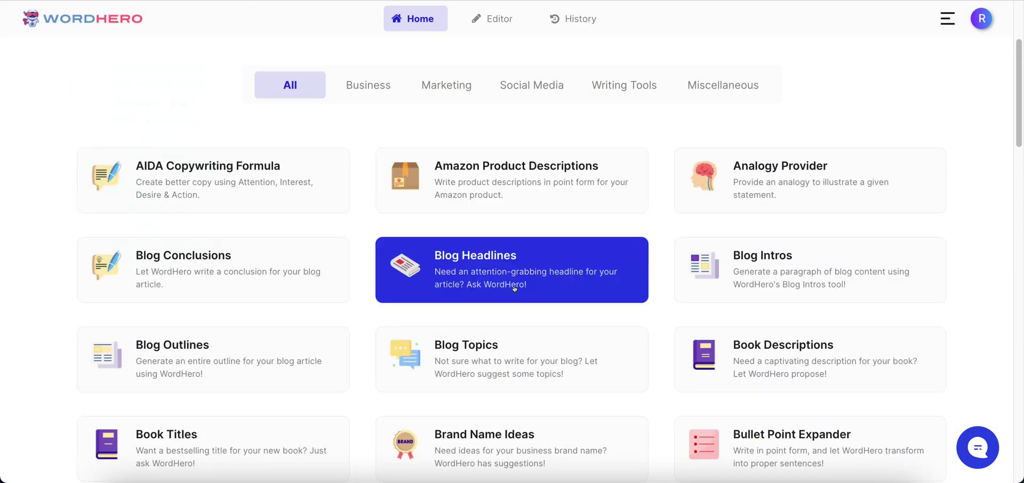
scroll(459, 267, "down", 15)
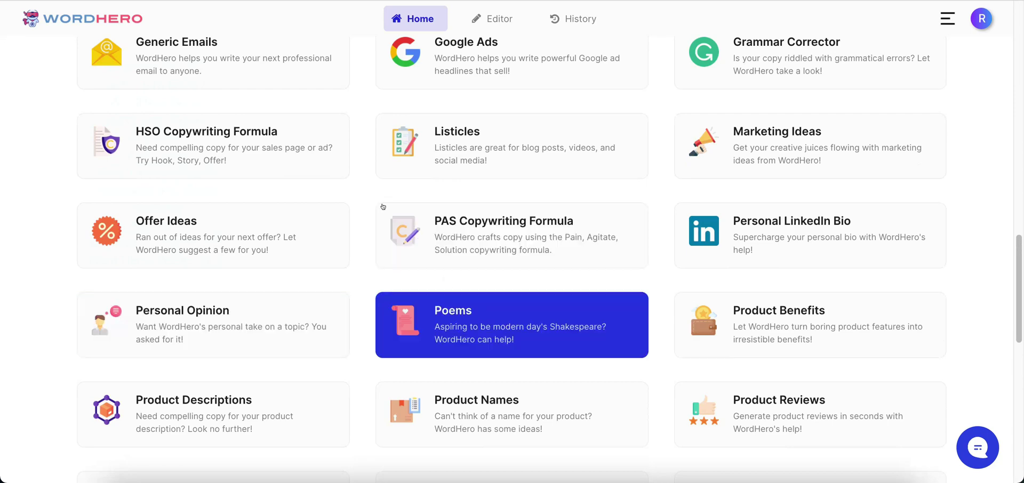
scroll(476, 274, "up", 15)
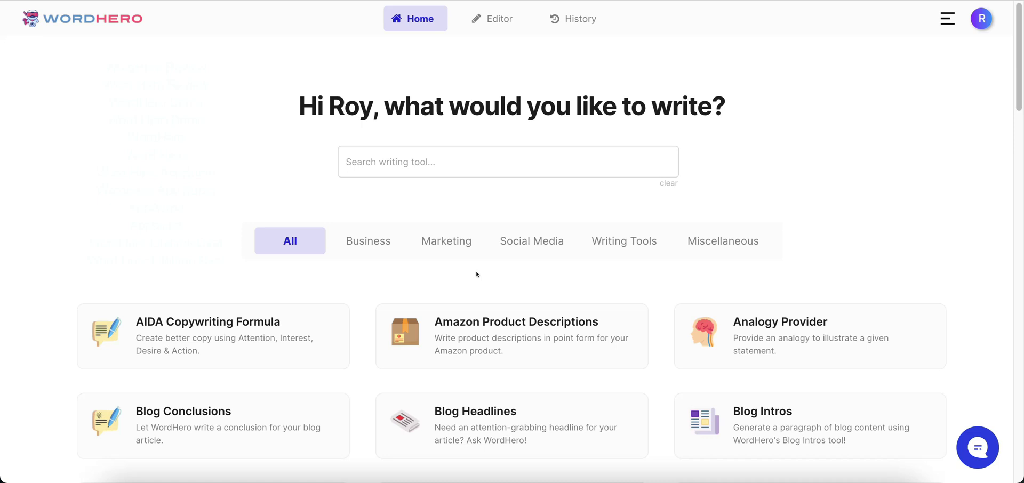
Open the editor and paste the copied topic "The basics of fishing" as the document title
left_click(488, 21)
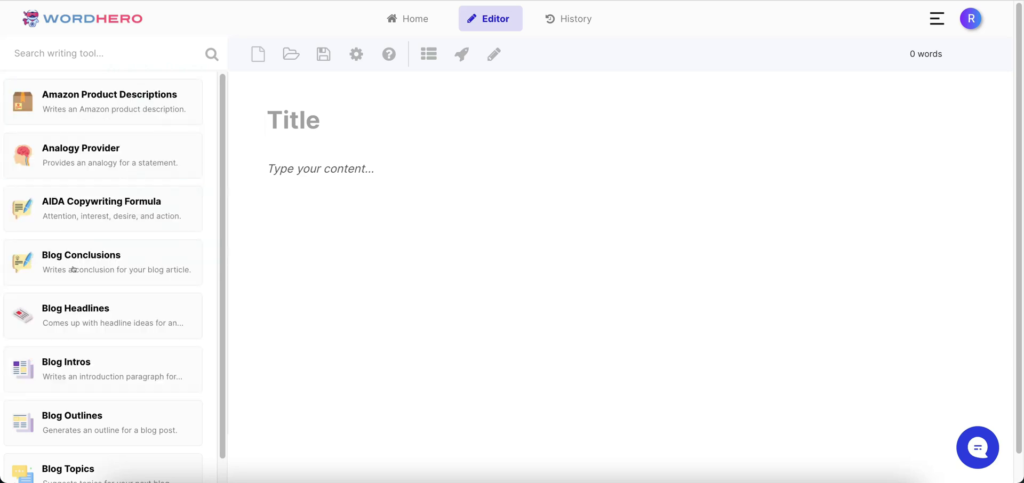
scroll(82, 283, "down", 2)
scroll(80, 391, "down", 5)
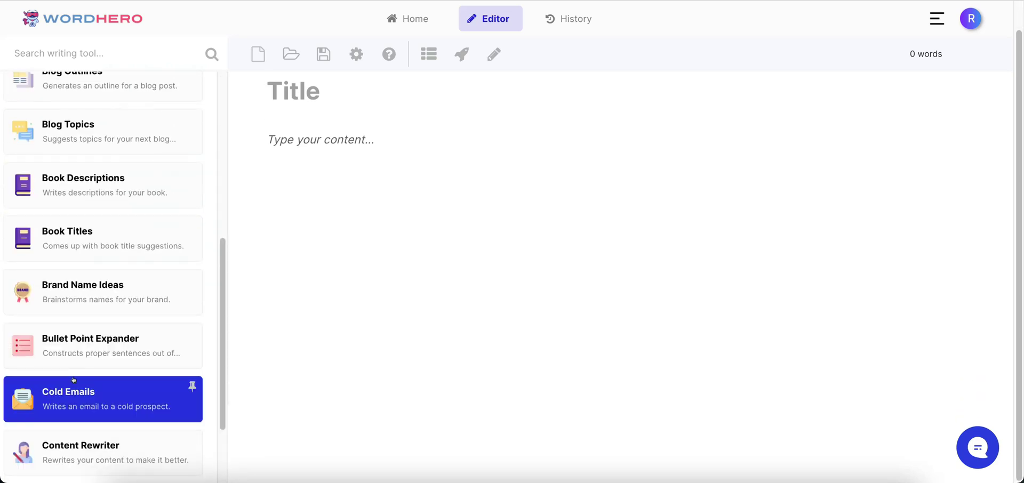
scroll(301, 198, "up", 1)
scroll(192, 194, "up", 7)
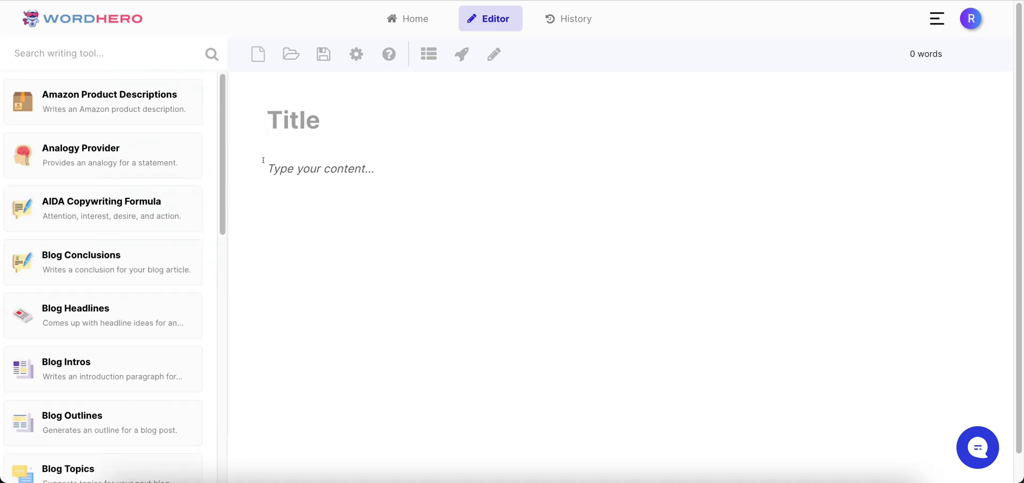
left_click(319, 122)
key("ctrl+v")
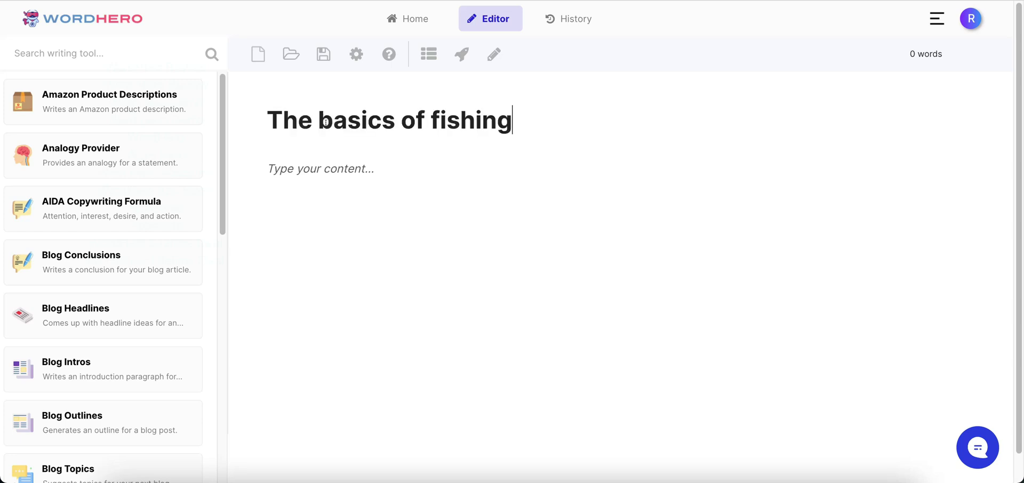
Capitalize the words in the title so that it reads "The Basics of Fishing"
left_click(337, 122)
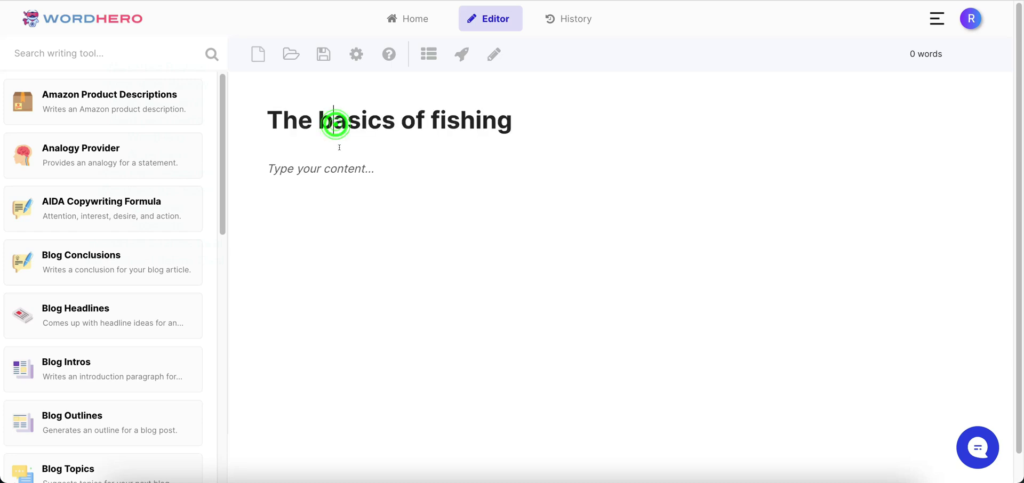
key("BackSpace")
type("B")
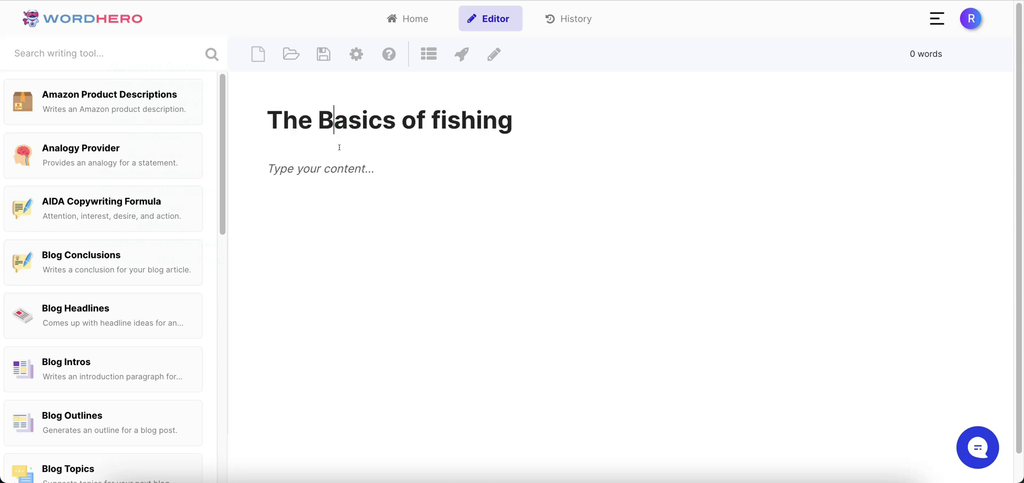
left_click(442, 116)
key("BackSpace")
type("F")
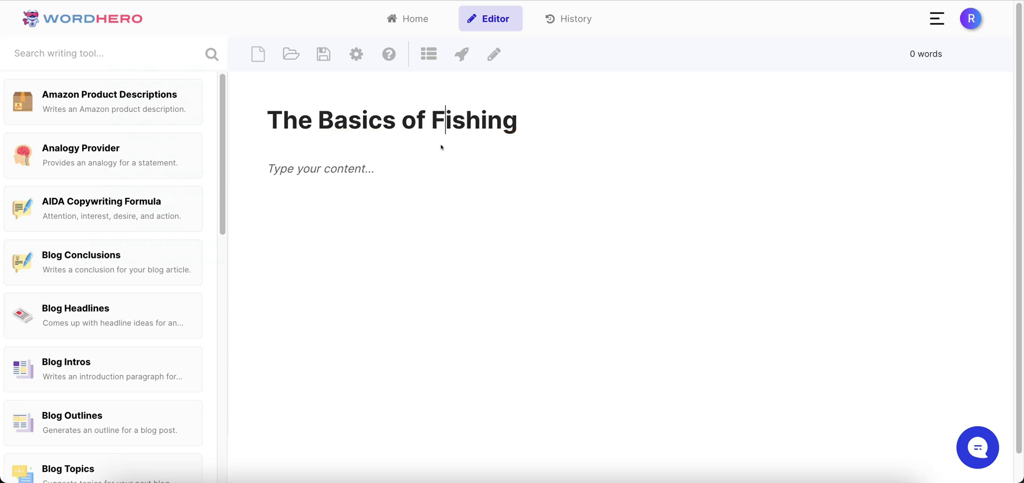
Filter the editor's list of writing tools by "blog"
left_click(380, 168)
left_click(101, 209)
left_click(86, 53)
type("blog")
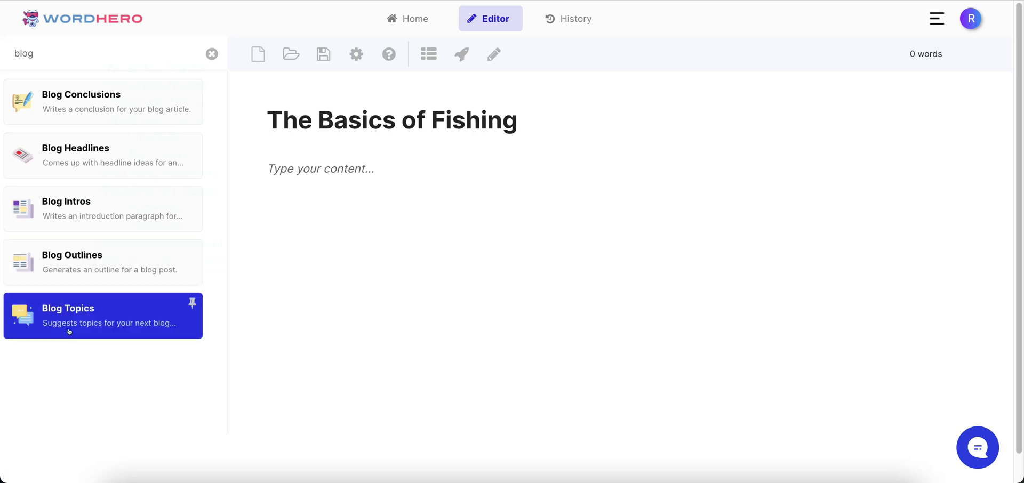
Generate a blog outline from the title in the empty document body
left_click(294, 165)
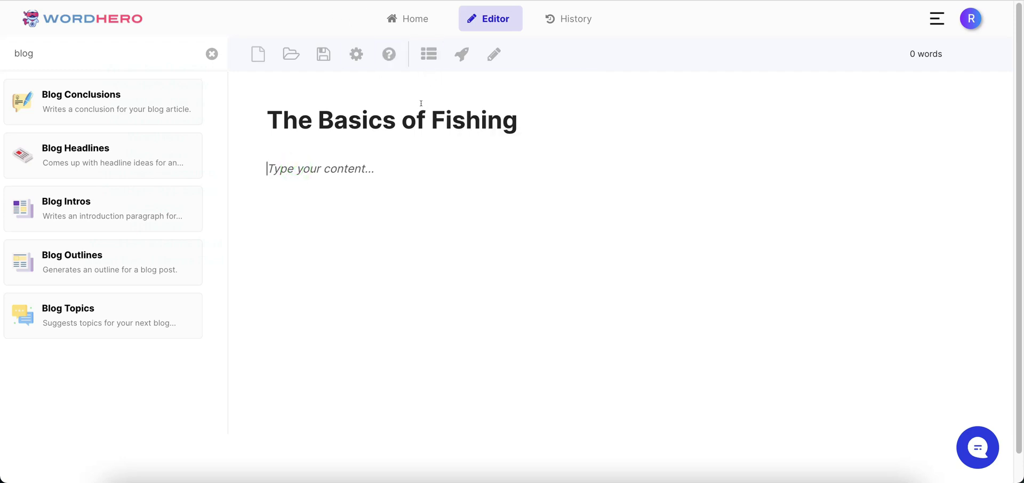
left_click(424, 54)
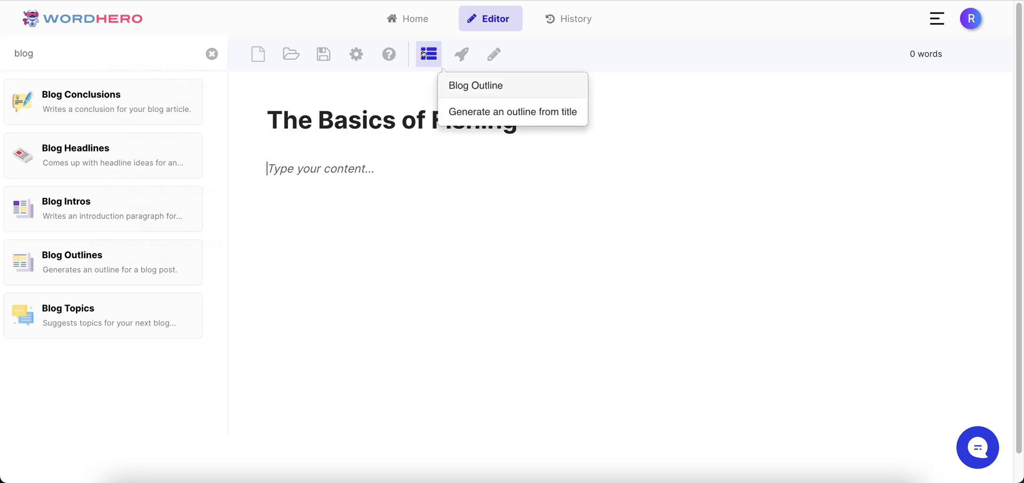
left_click(462, 54)
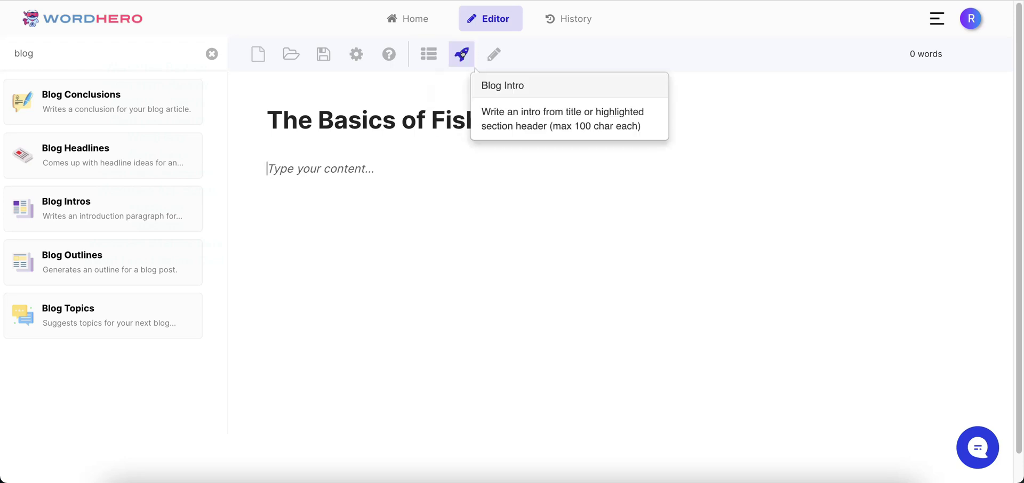
left_click(354, 170)
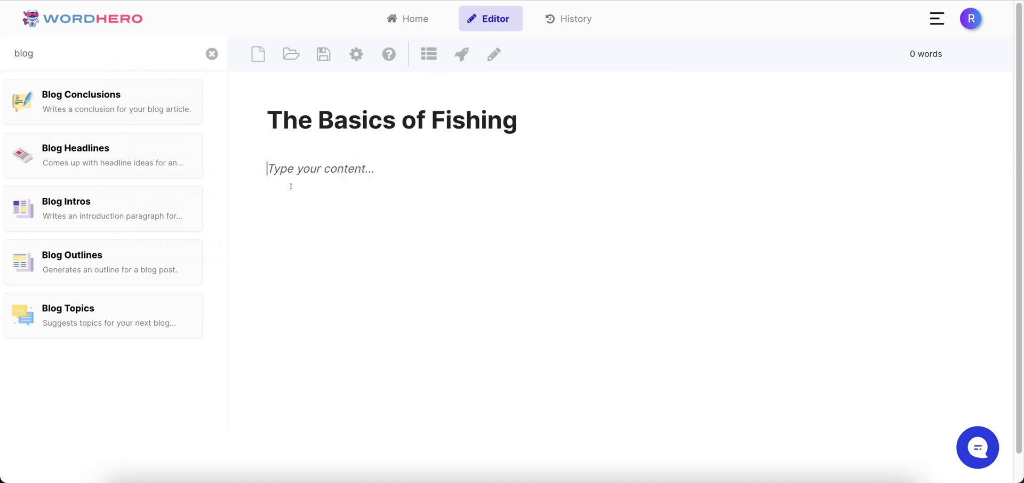
left_click(318, 168)
left_click(427, 54)
left_click(463, 55)
left_click(431, 55)
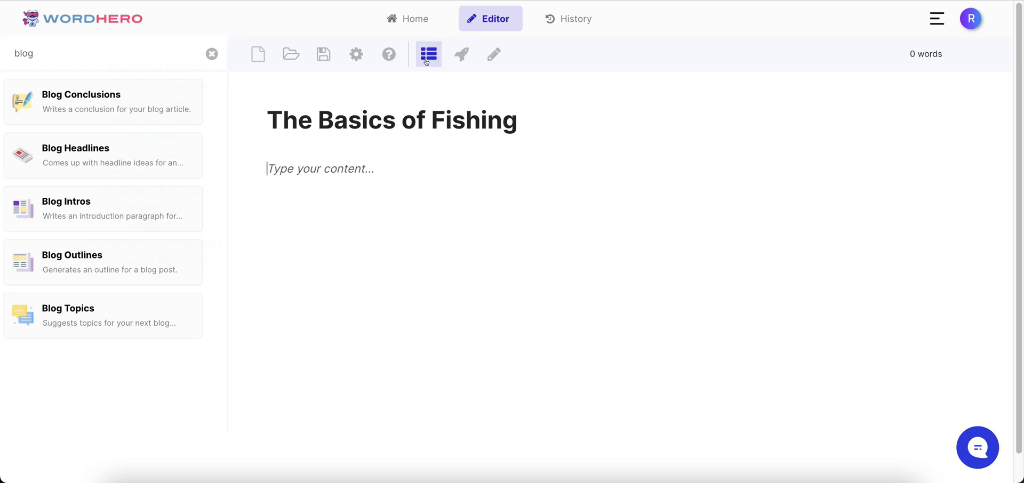
left_click(431, 58)
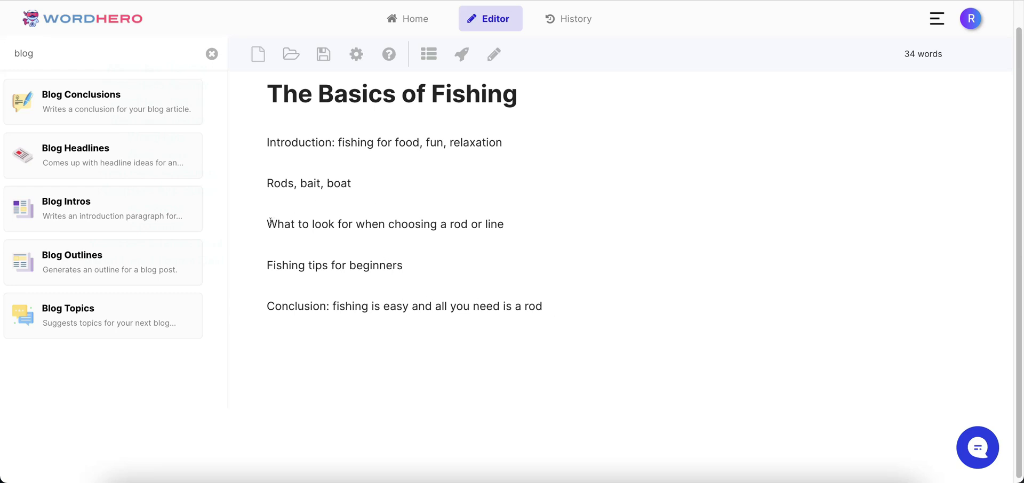
Delete the "Rods, bait, boat" line and generate a second blog outline below the conclusion line
left_click_drag(267, 221, 264, 183)
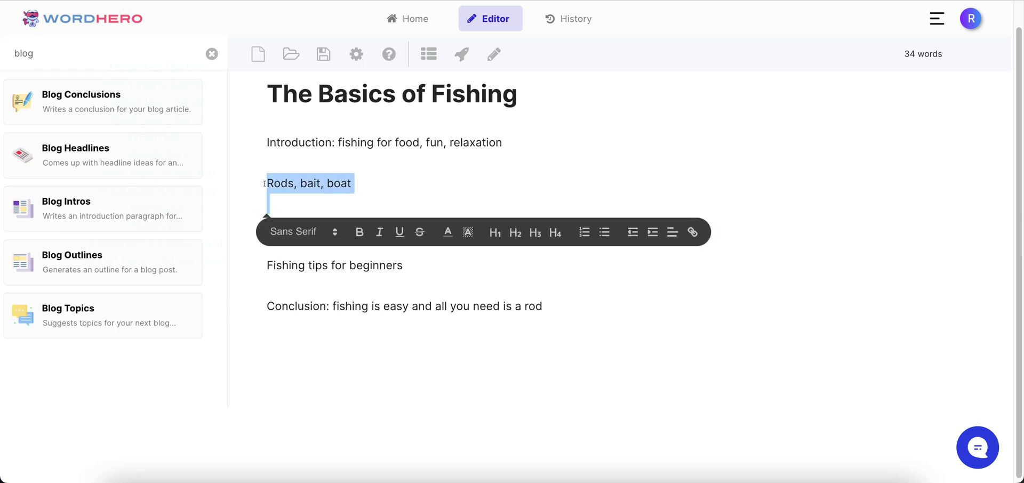
key("ctrl+v")
left_click(578, 260)
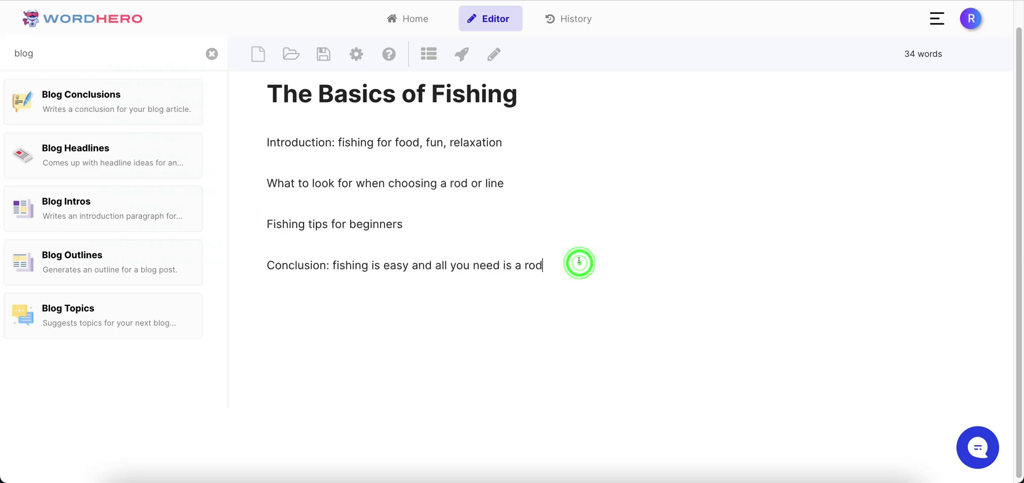
key("Return")
key("Return")
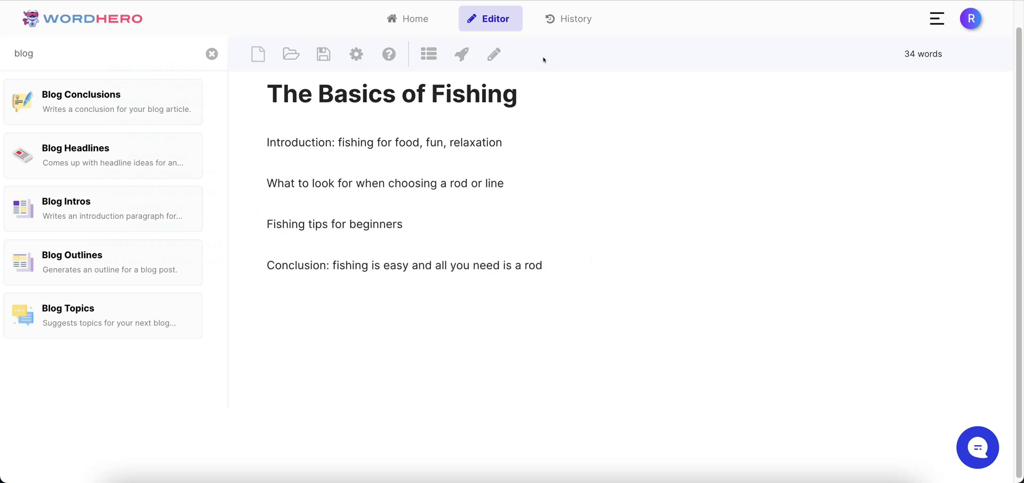
left_click(429, 54)
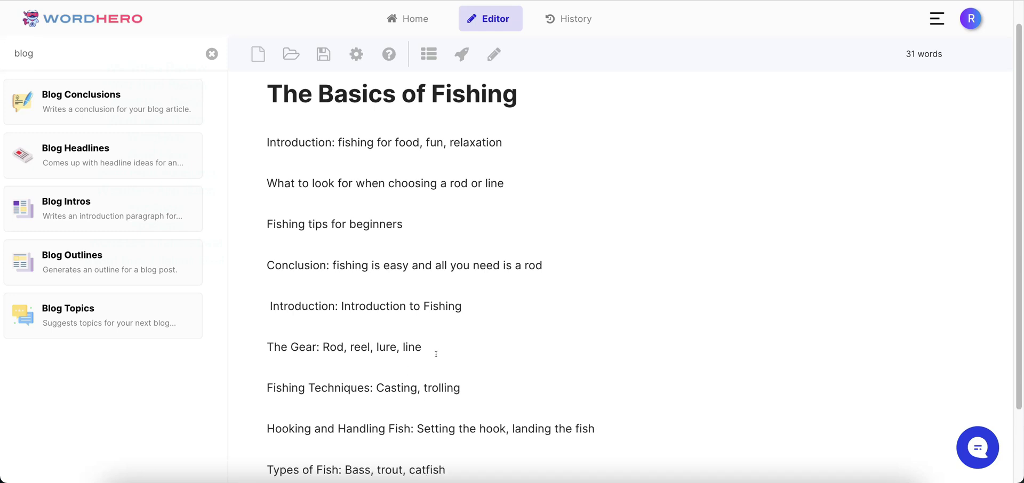
Move the line "Fishing Techniques: Casting, trolling" from the second outline to below "Fishing tips for beginners"
left_click_drag(457, 388, 265, 387)
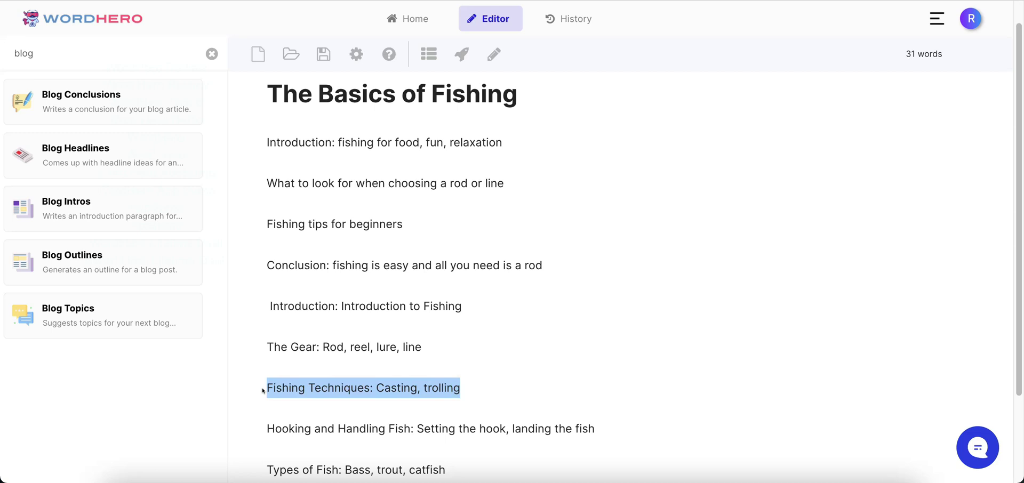
right_click(313, 390)
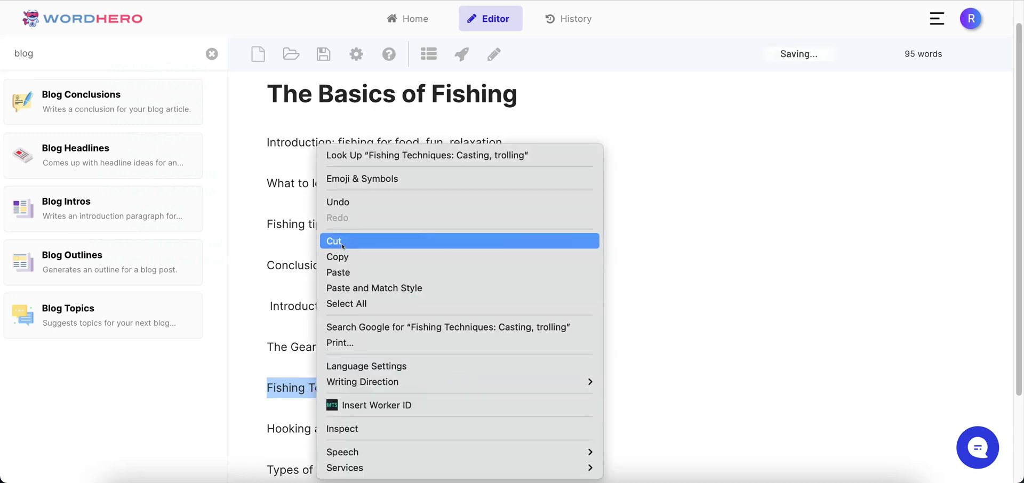
left_click(343, 246)
left_click(415, 222)
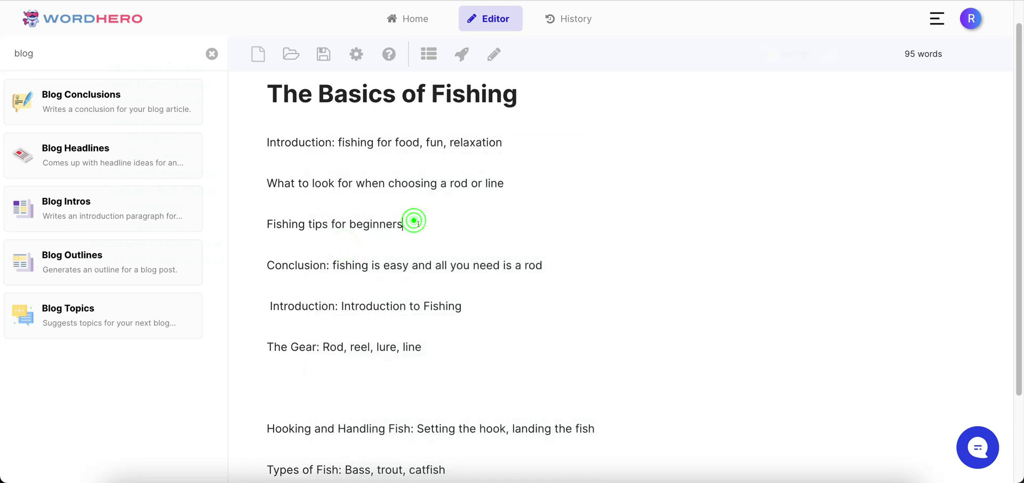
key("Return")
key("Return")
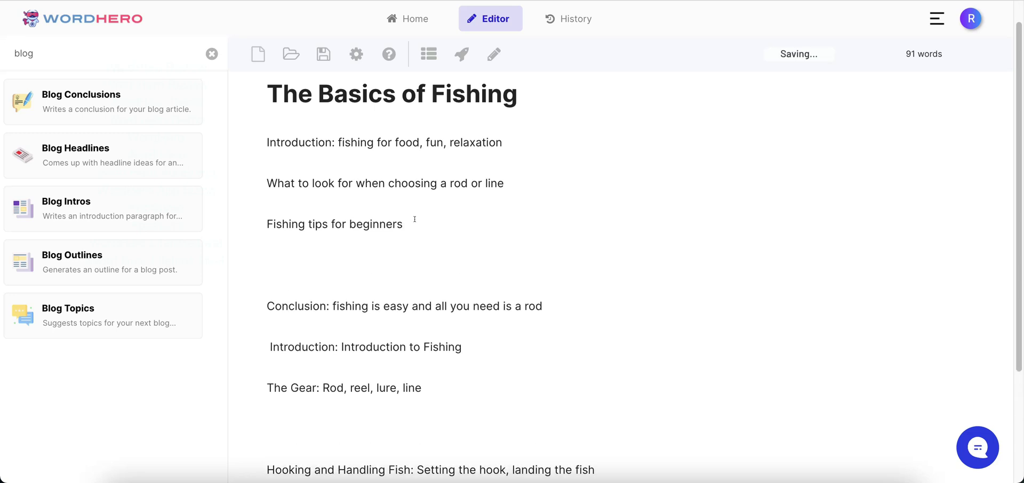
key("ctrl+v")
Shorten the moved outline line to "Fishing Techniques"
scroll(387, 238, "down", 1)
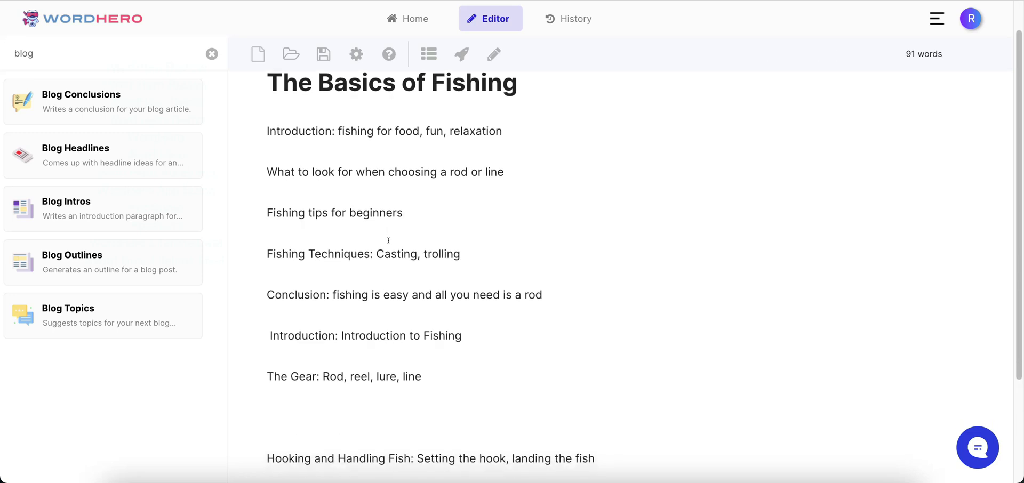
left_click_drag(472, 207, 372, 216)
key("BackSpace")
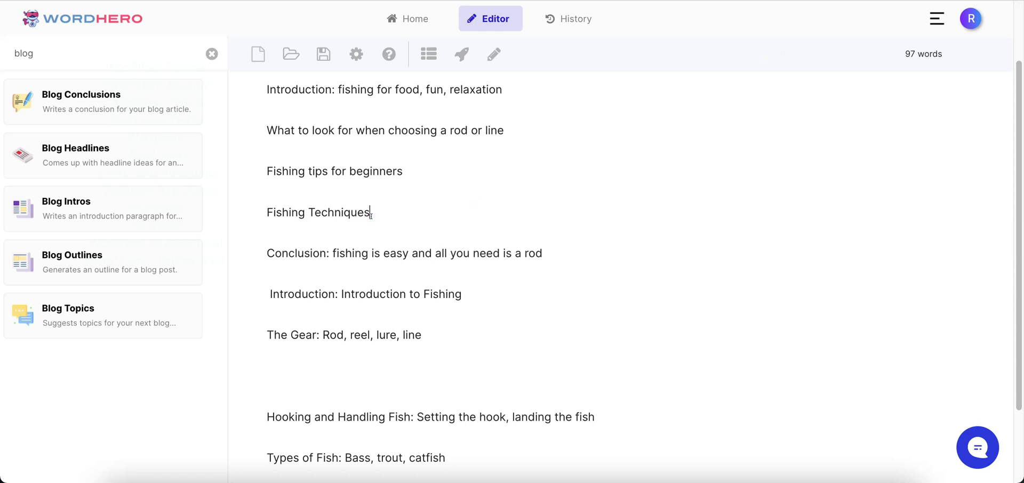
Delete everything below "Fishing Techniques", including the first outline's conclusion and the remaining lines of the second outline
scroll(337, 288, "down", 2)
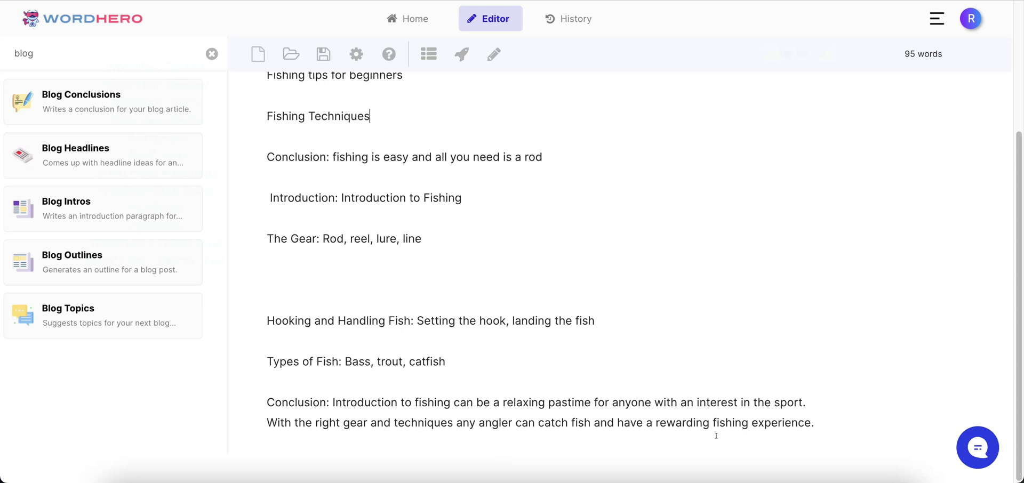
left_click_drag(837, 425, 256, 261)
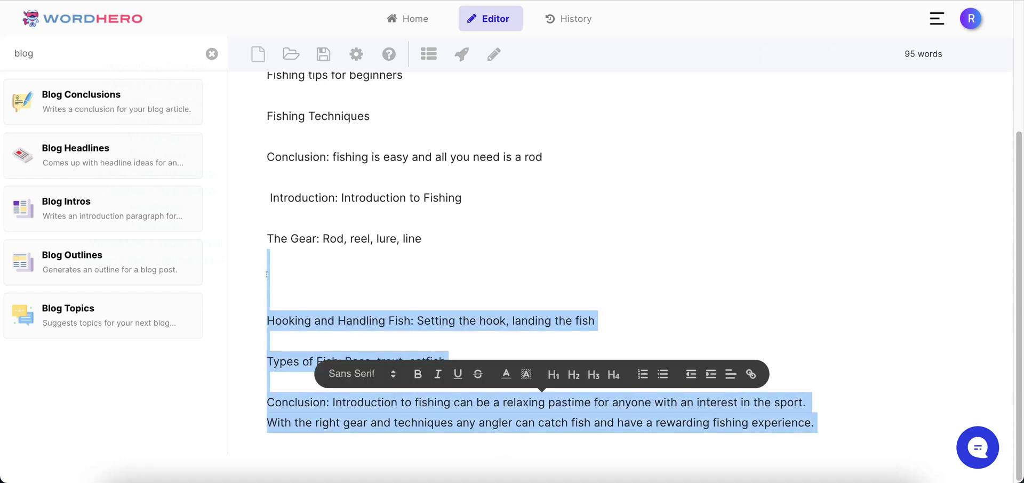
key("BackSpace")
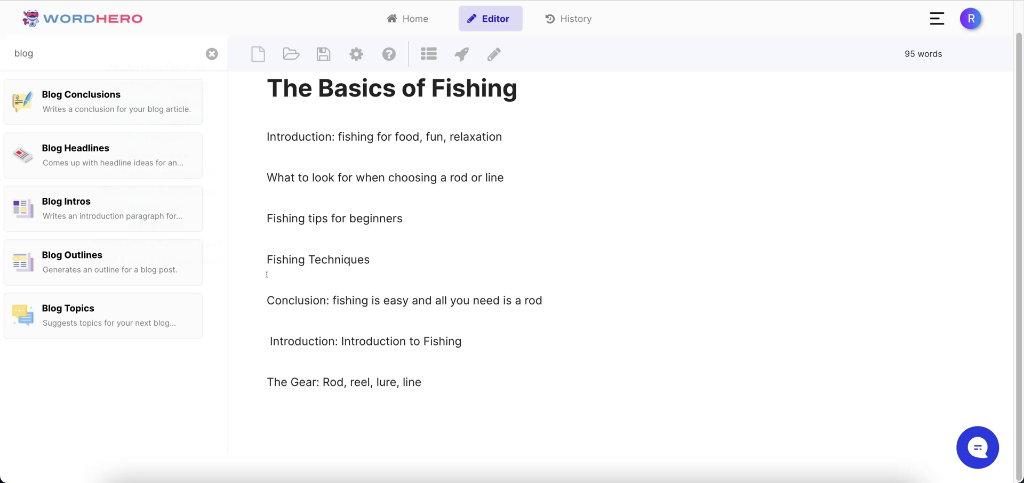
left_click_drag(545, 303, 254, 295)
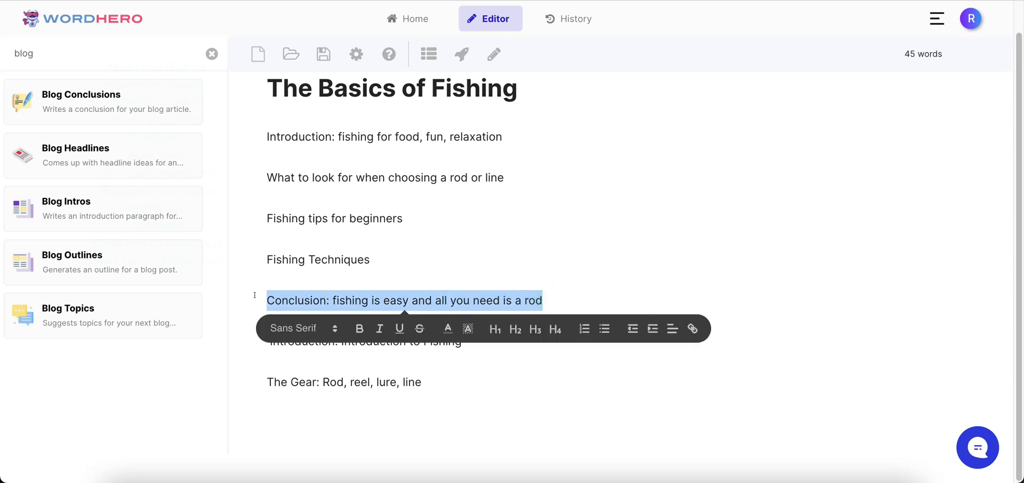
key("BackSpace")
key("BackSpace")
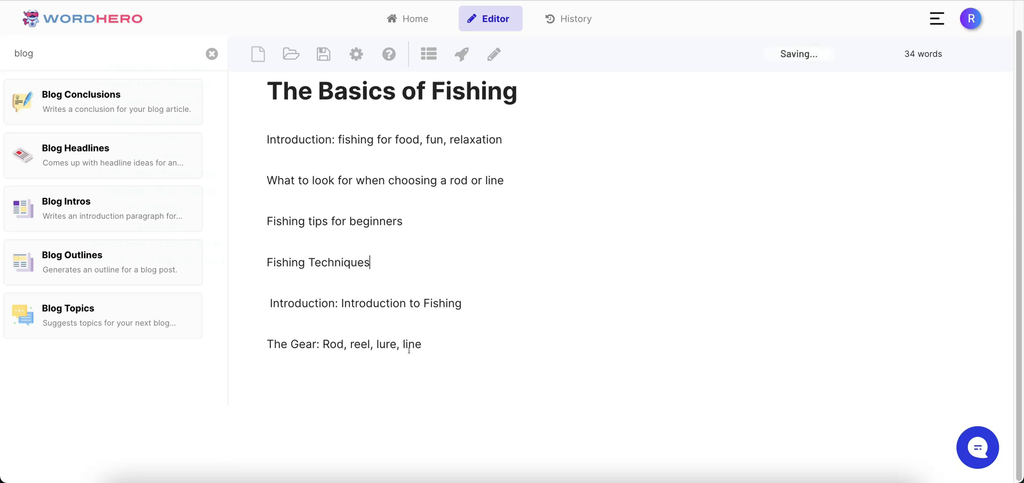
left_click_drag(433, 346, 254, 304)
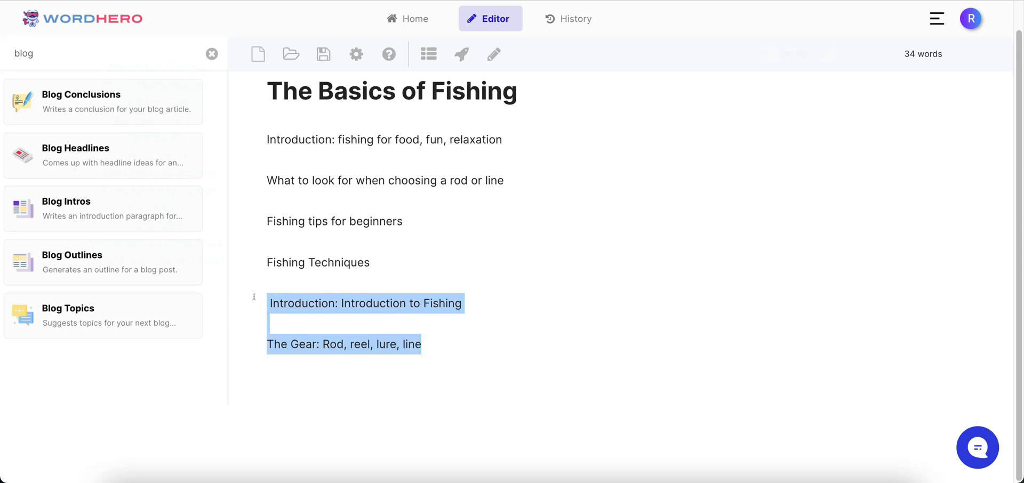
key("BackSpace")
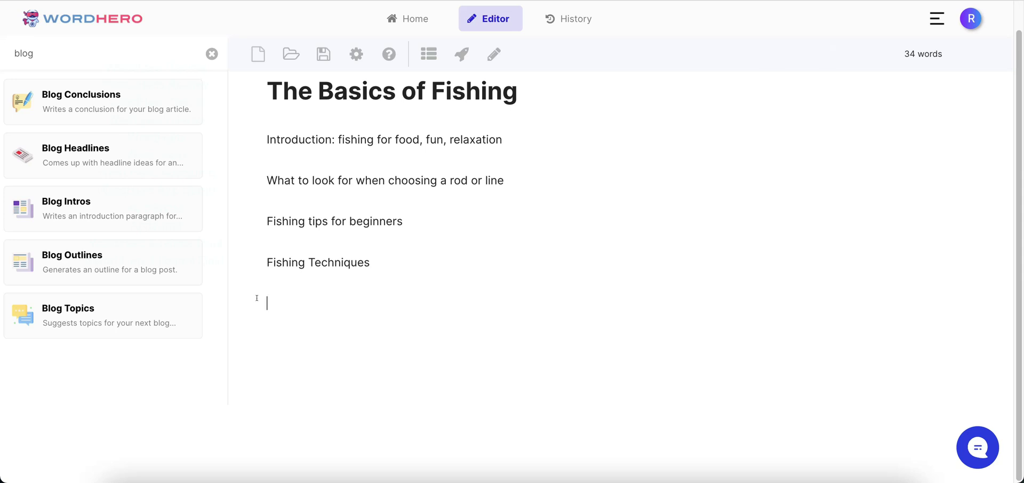
Add "Conclusion" as the last outline line and reword the first line as "Introduction: The Basics of Fishing"
type("Conclusion")
left_click(340, 137)
left_click_drag(337, 138, 503, 139)
type("The ")
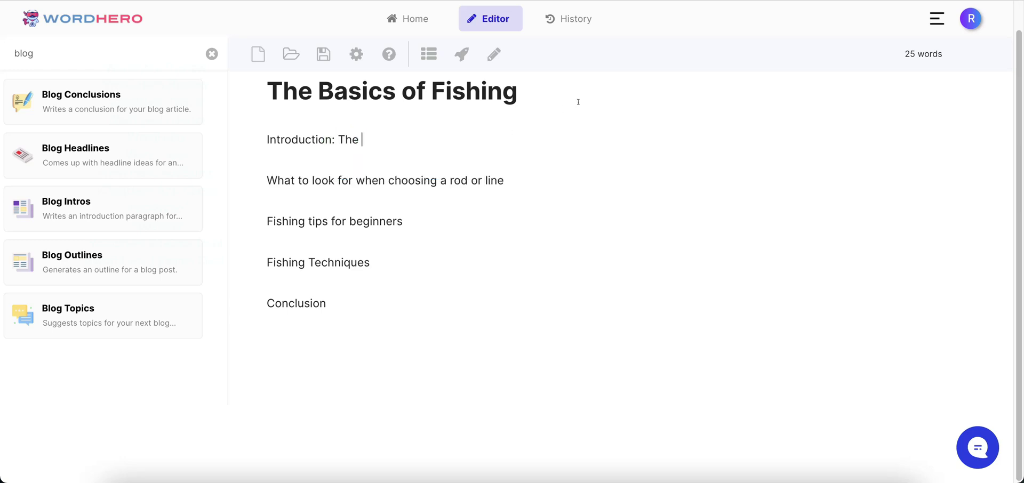
type("Basics of Fishing")
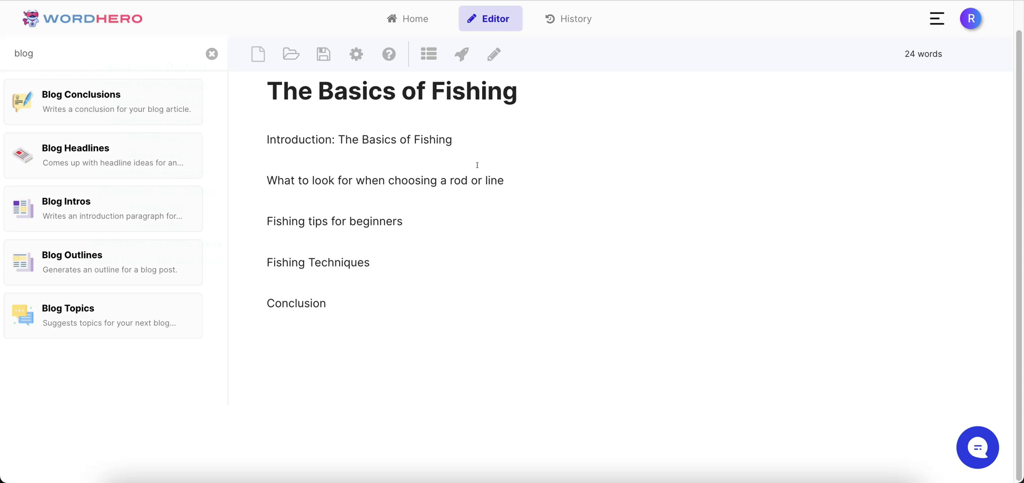
Generate a Blog Intro paragraph below "Introduction: The Basics of Fishing" and remove the space at its start
key("Return")
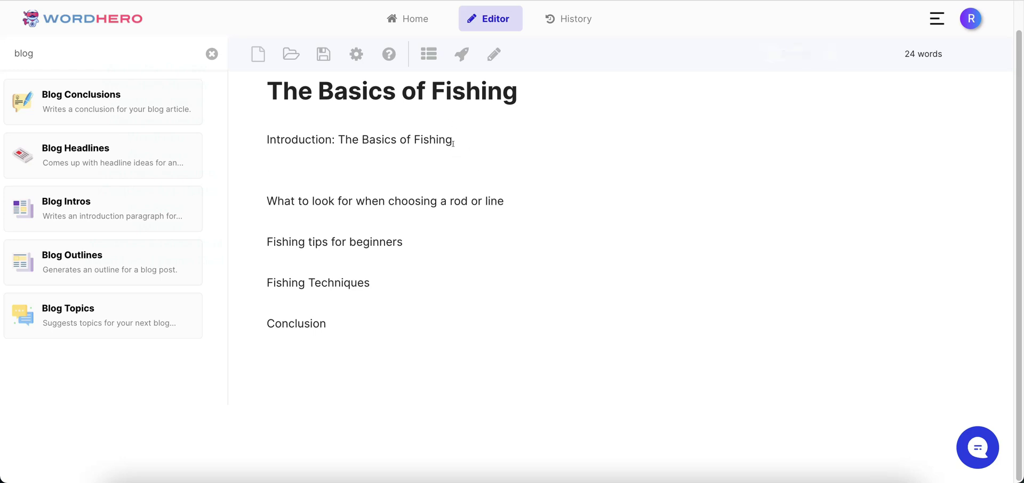
left_click_drag(453, 142, 256, 141)
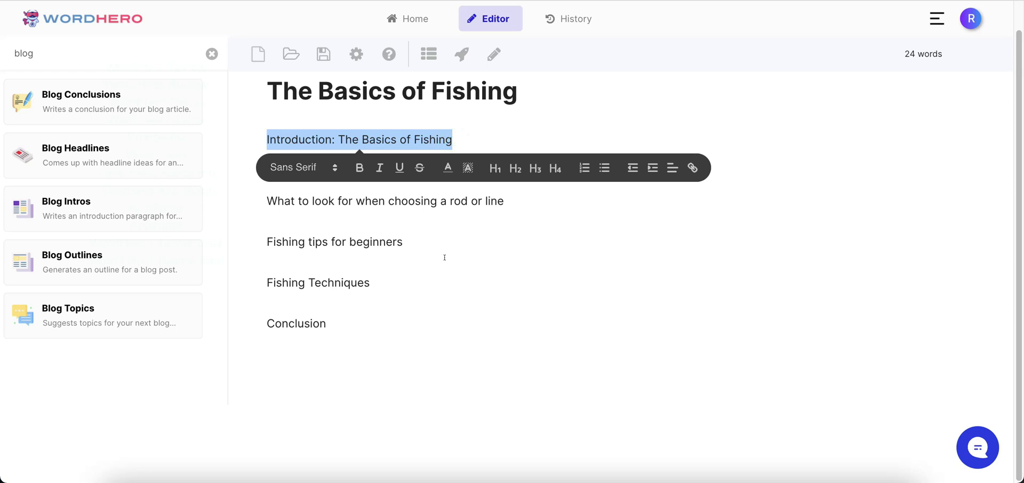
left_click(455, 302)
left_click(283, 159)
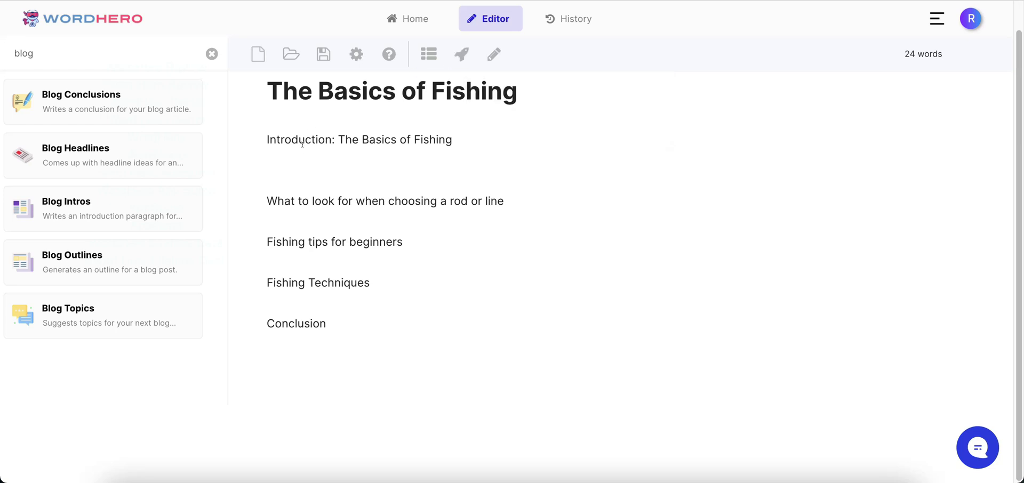
left_click(460, 55)
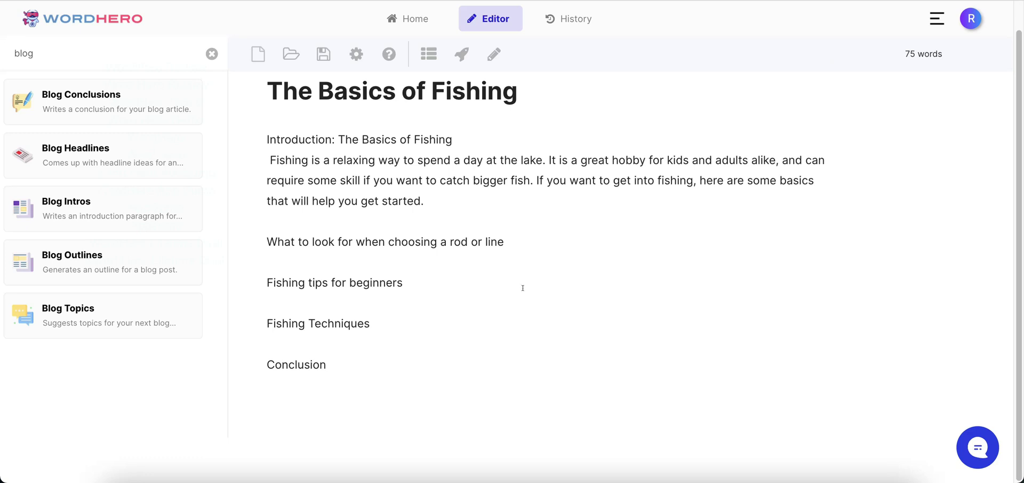
left_click(268, 161)
key("Delete")
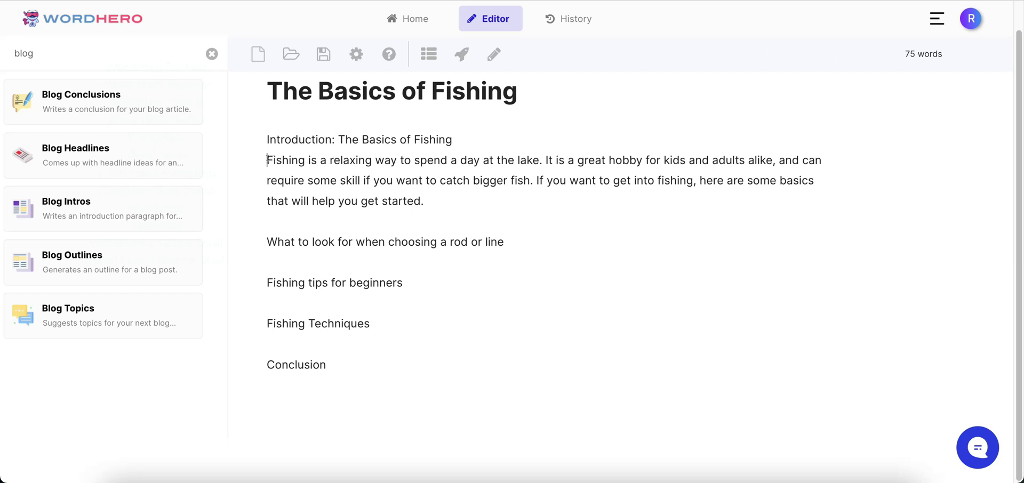
Format the line "Introduction: The Basics of Fishing" as an H2 heading
left_click_drag(268, 160, 313, 136)
left_click(338, 140)
left_click_drag(455, 140, 266, 140)
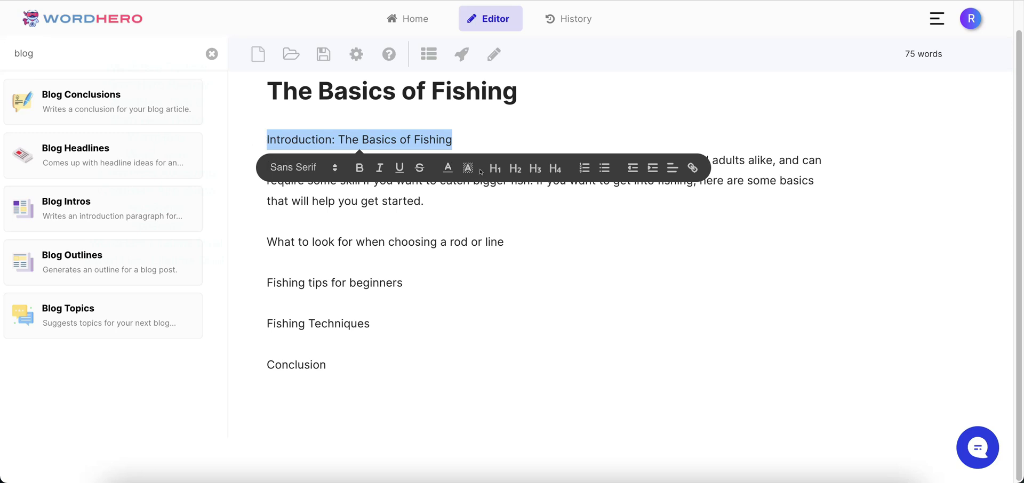
left_click(513, 169)
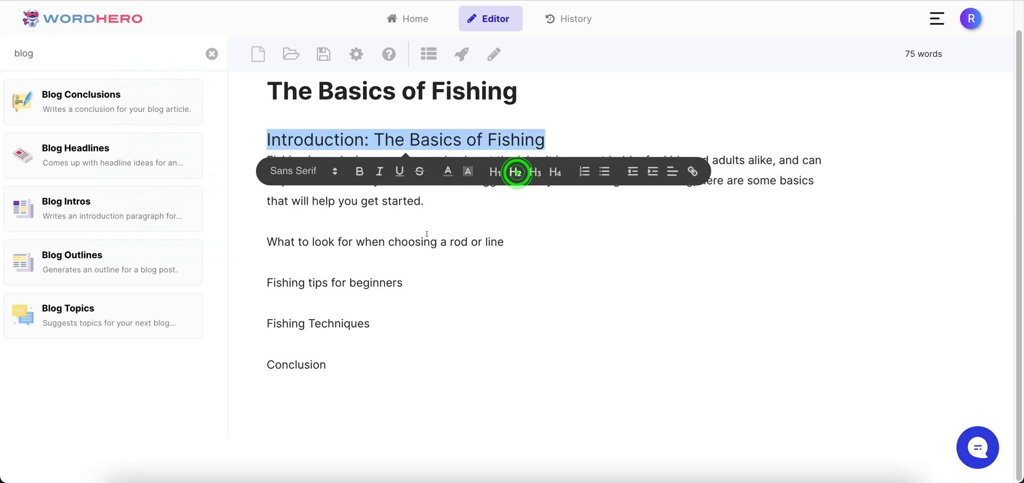
left_click(491, 264)
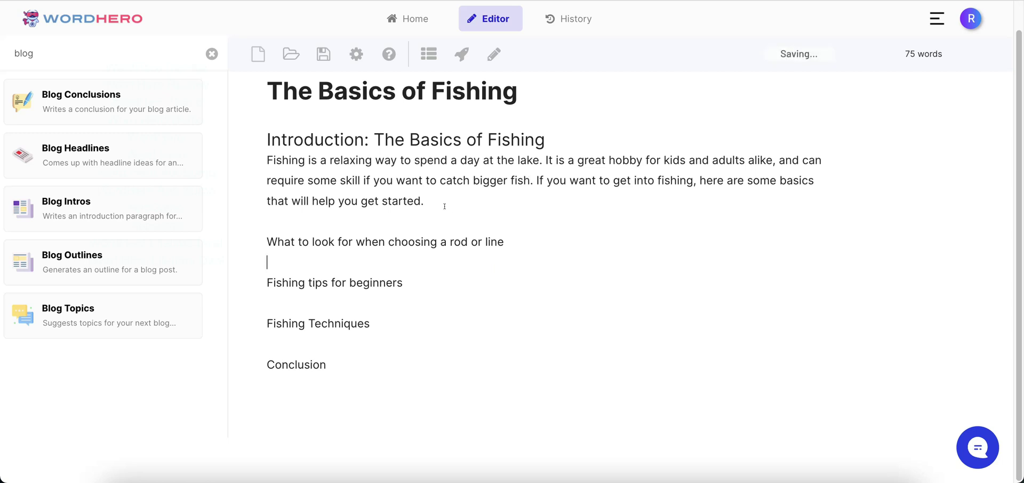
double_click(901, 53)
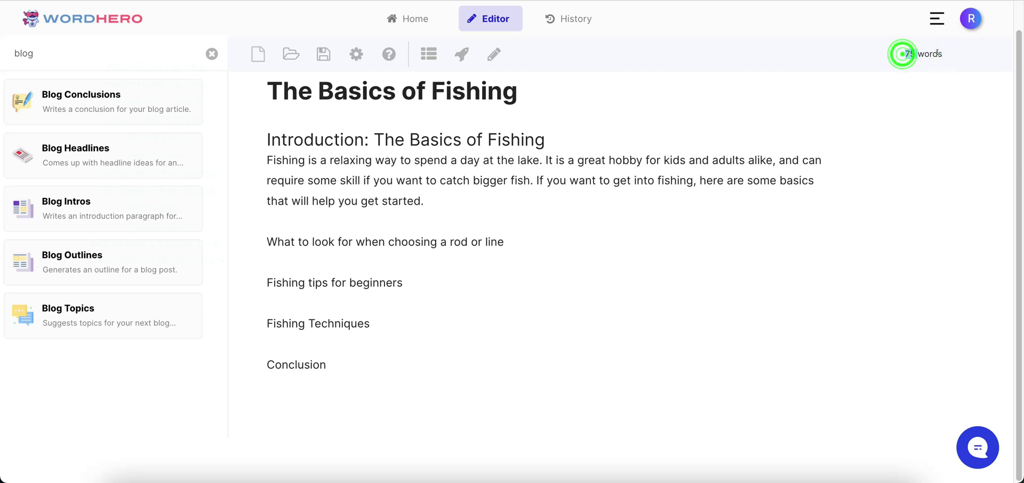
left_click(458, 205)
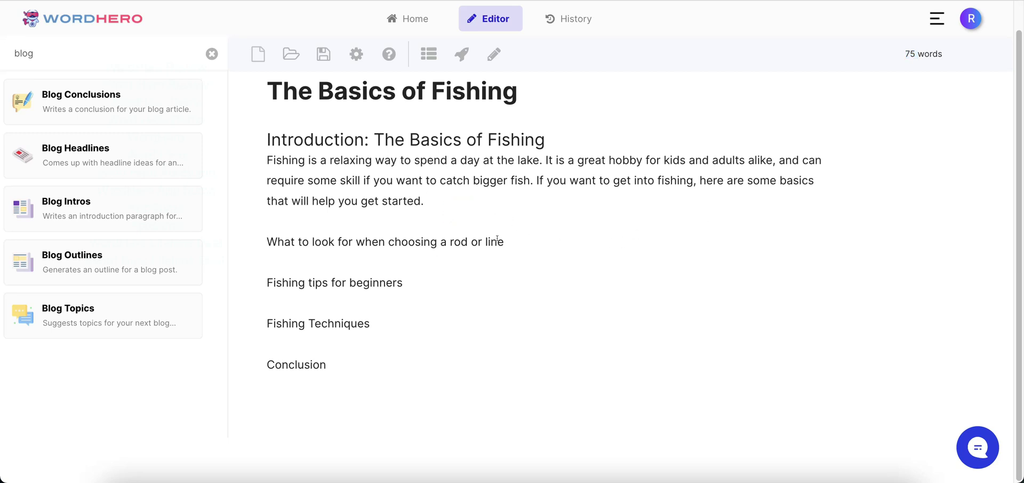
left_click_drag(504, 240, 273, 249)
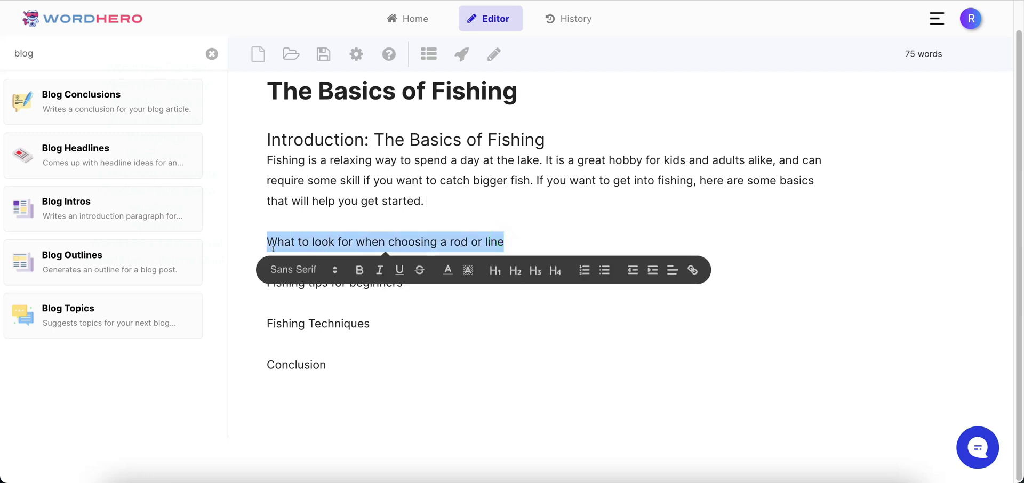
left_click(512, 241)
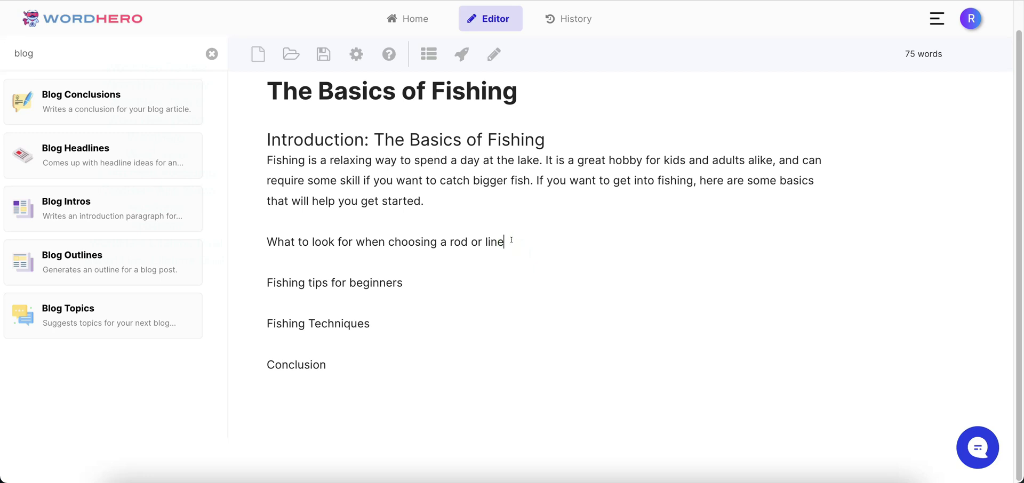
left_click_drag(511, 241, 266, 241)
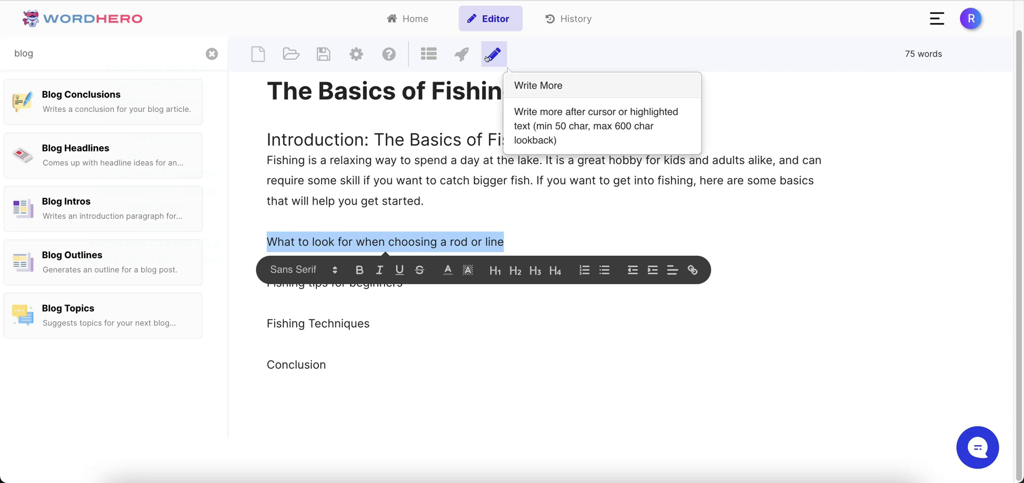
left_click(458, 317)
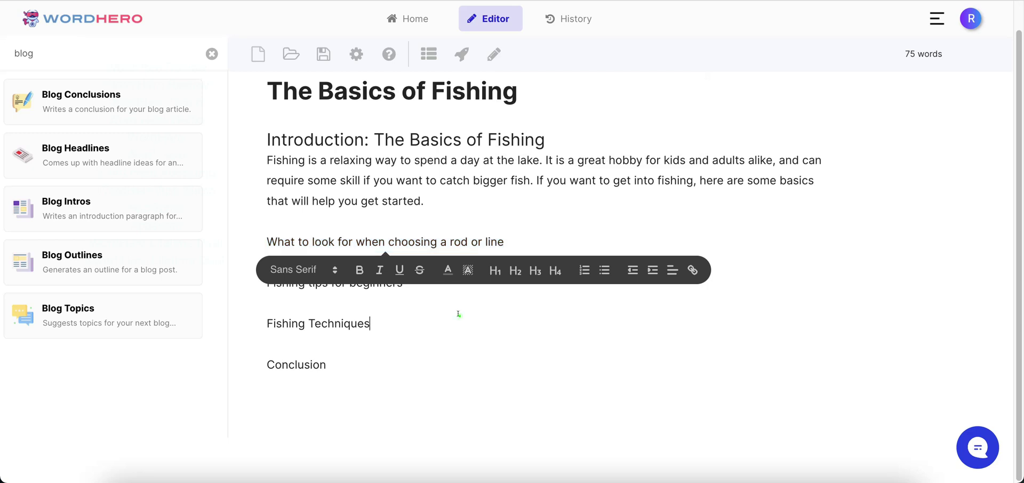
Extend the introduction paragraph from its end with Write More
left_click(443, 199)
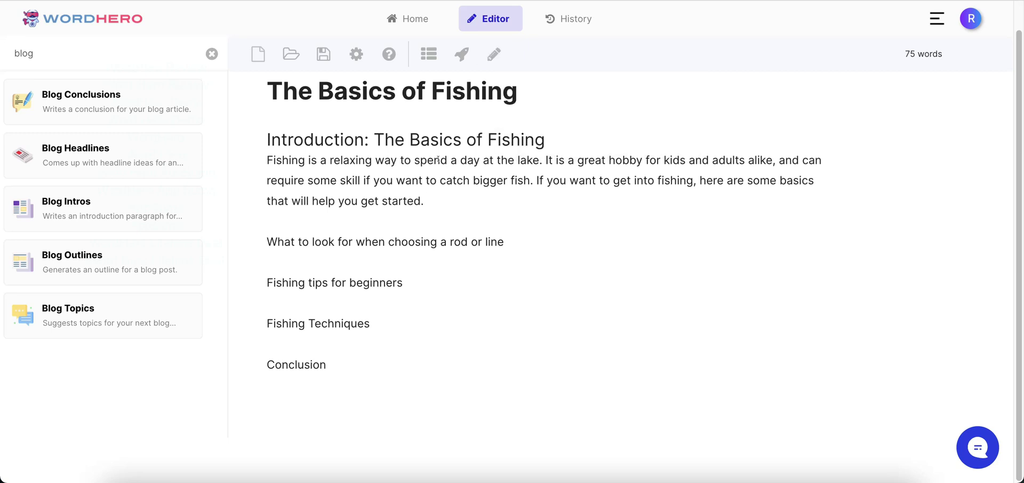
left_click(494, 54)
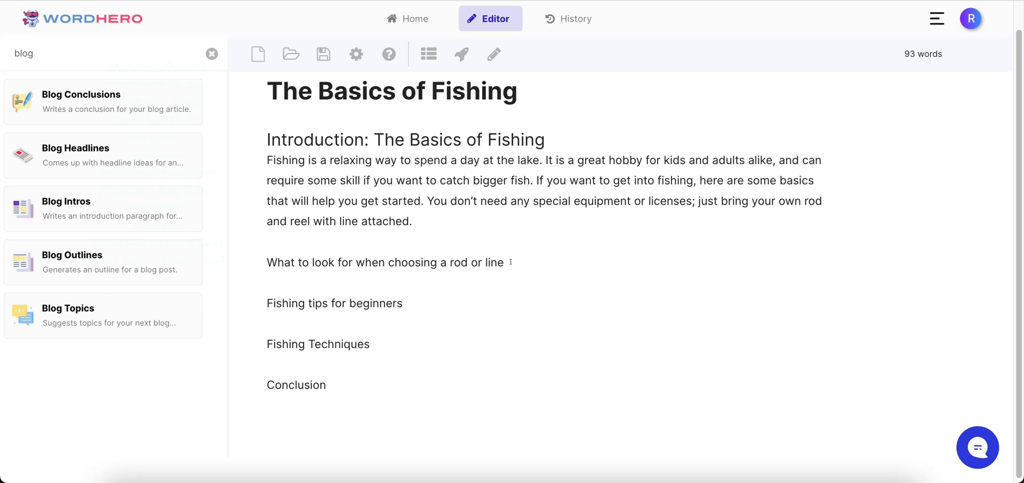
Try to generate text with Write More from the line "What to look for when choosing a rod or line", with a blank line added below it
left_click(510, 261)
key("Return")
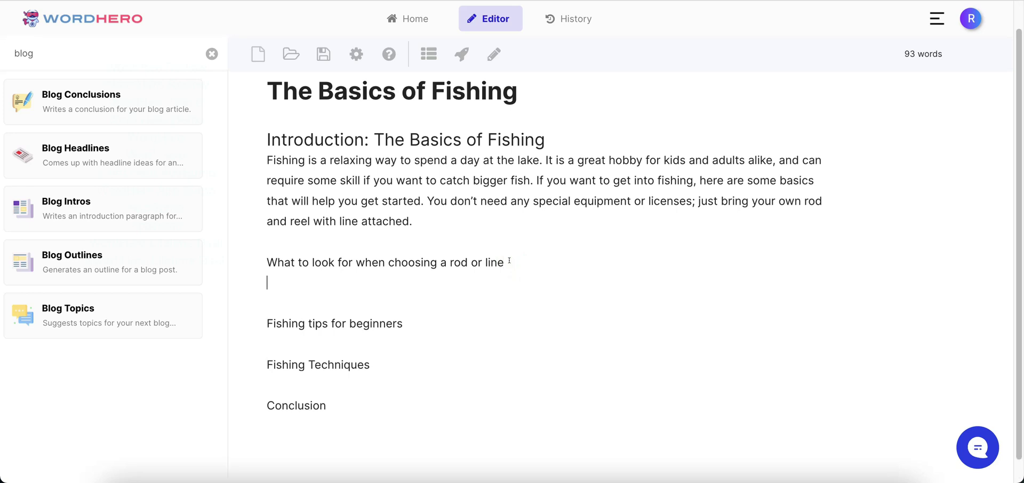
left_click(275, 283)
left_click_drag(506, 262, 267, 267)
left_click_drag(266, 271, 267, 272)
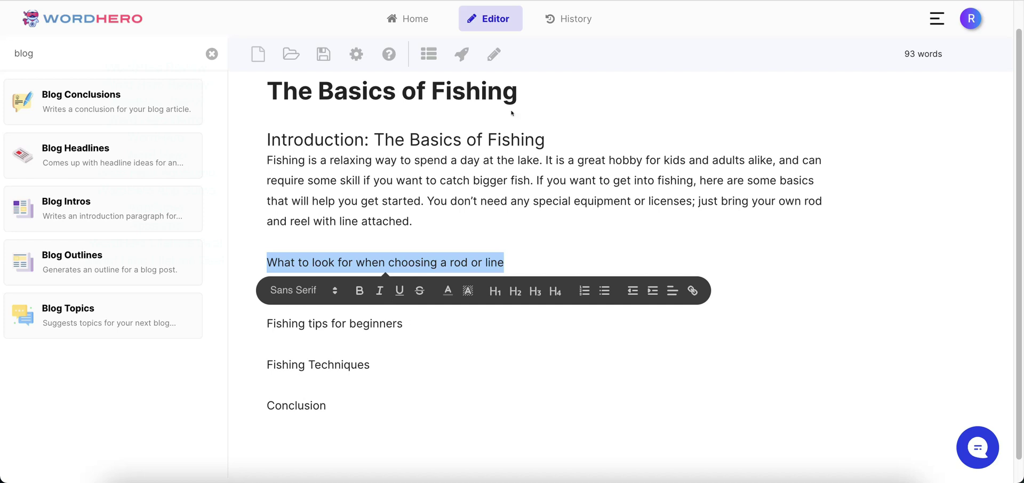
left_click(494, 54)
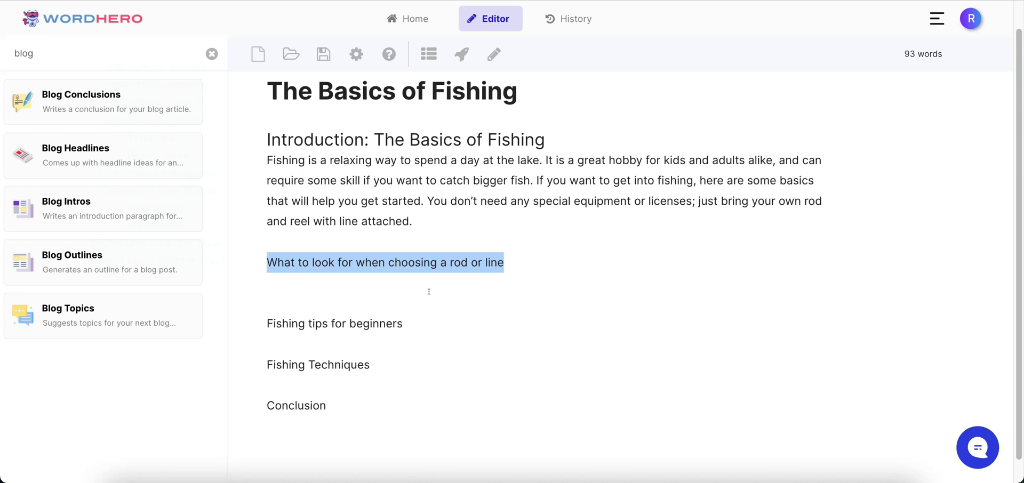
left_click(494, 54)
left_click(326, 286)
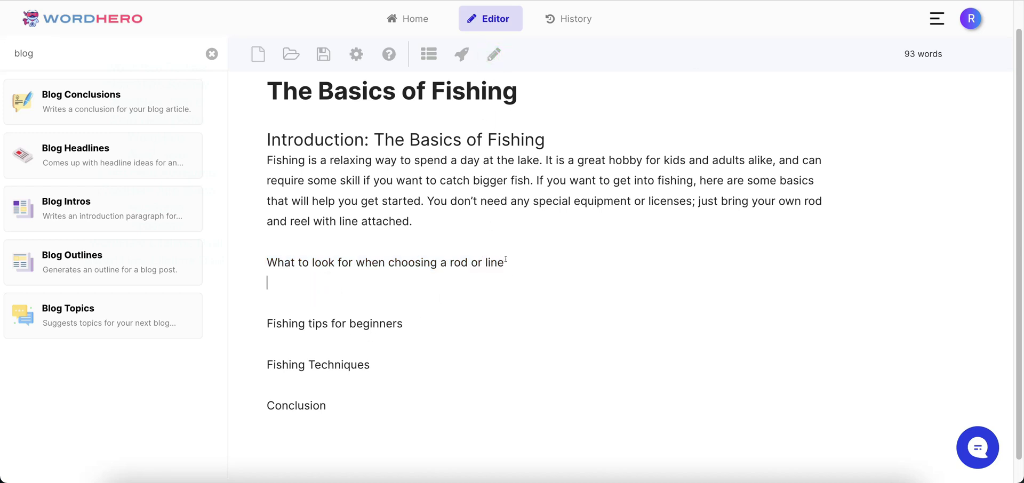
left_click_drag(507, 262, 267, 257)
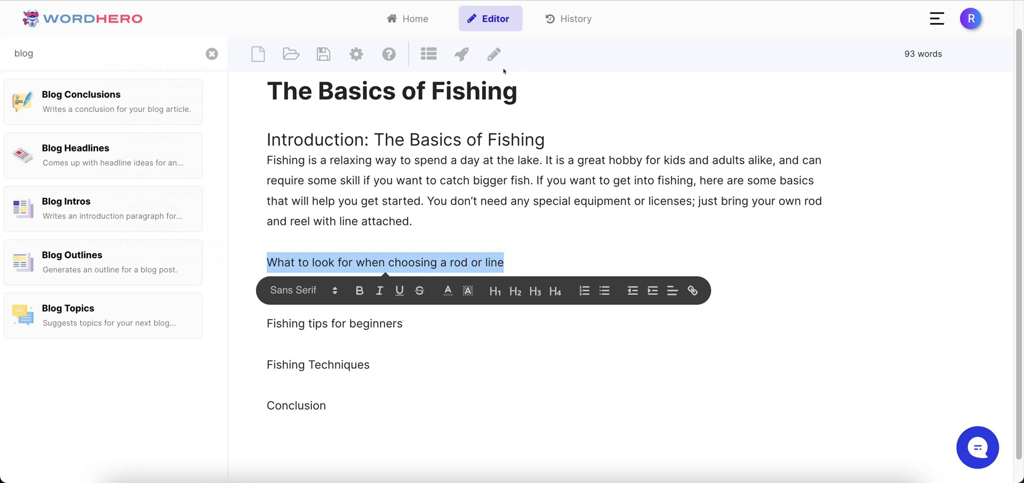
left_click(494, 54)
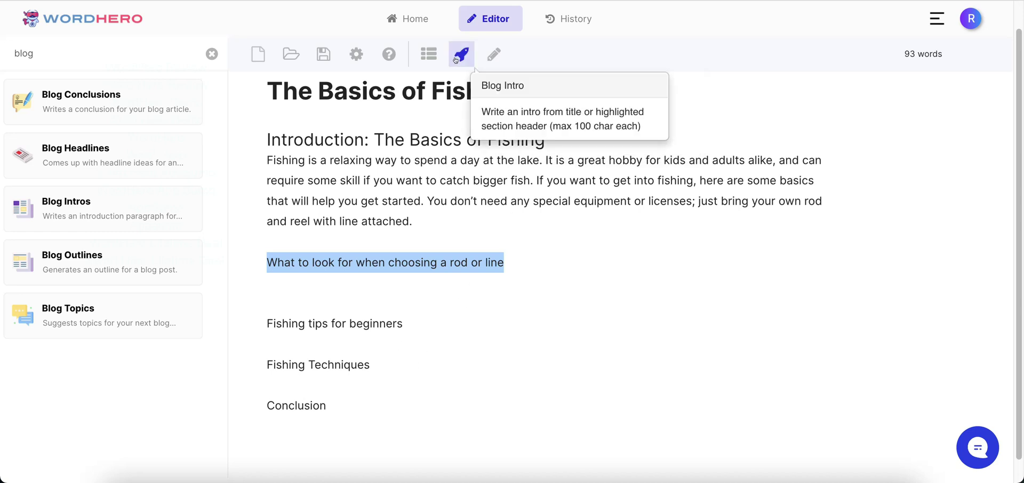
left_click(462, 295)
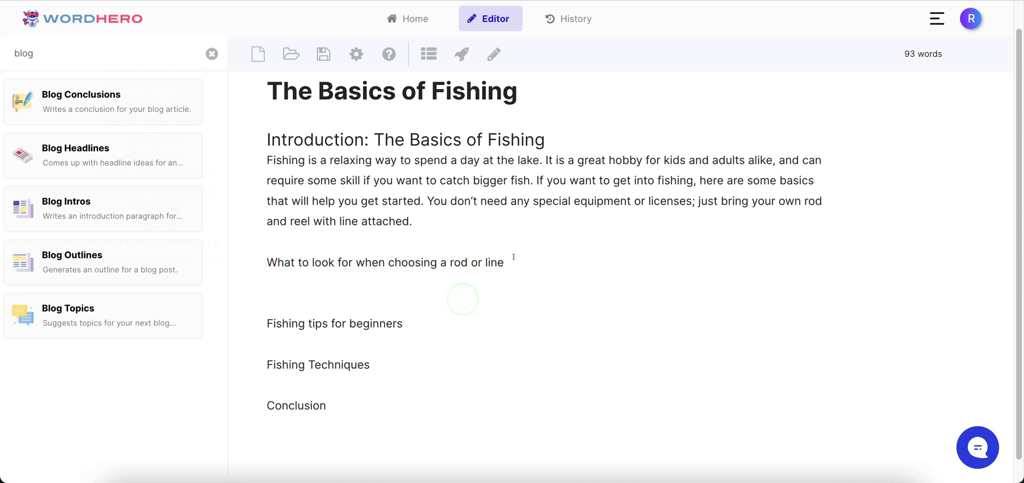
Generate a Blog Intro paragraph for "What to look for when choosing a rod or line" and remove the extra blank line above "Fishing tips for beginners"
left_click_drag(514, 262, 266, 262)
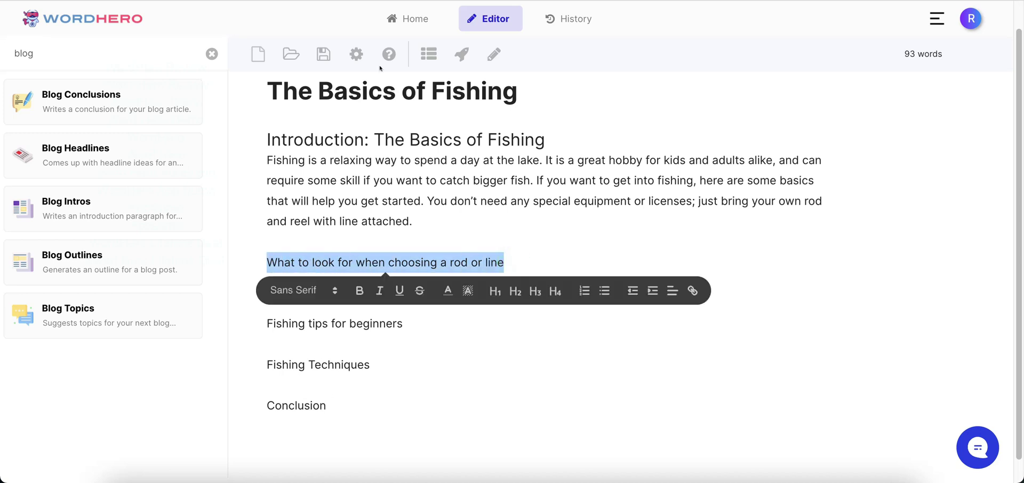
left_click(456, 53)
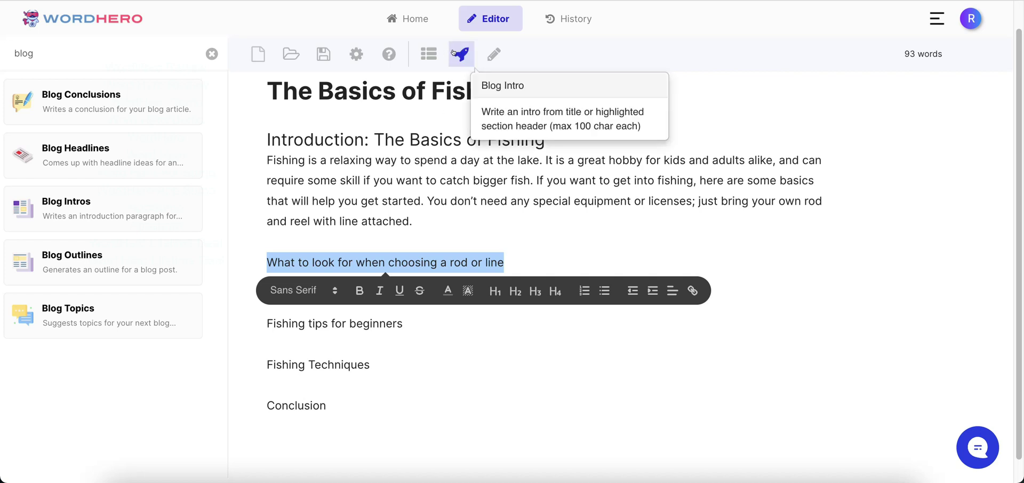
left_click(453, 54)
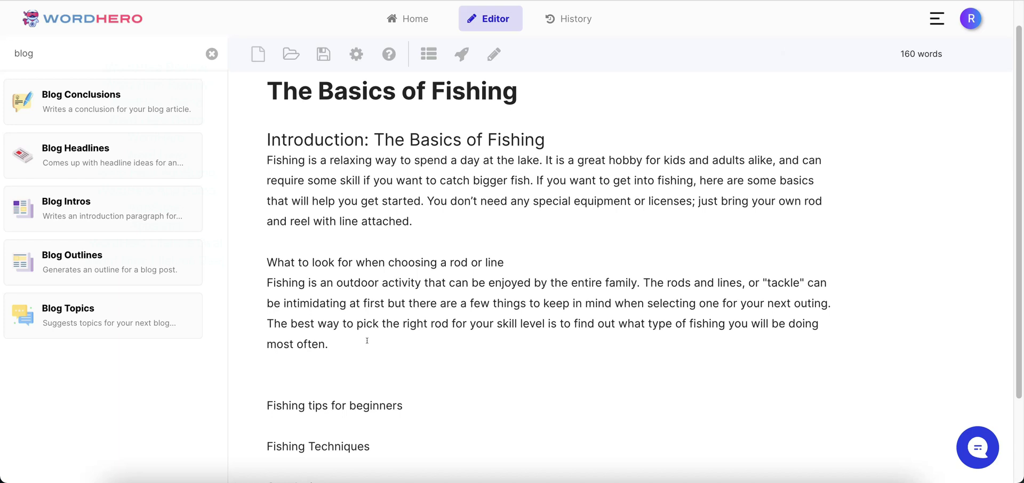
left_click(268, 404)
key("BackSpace")
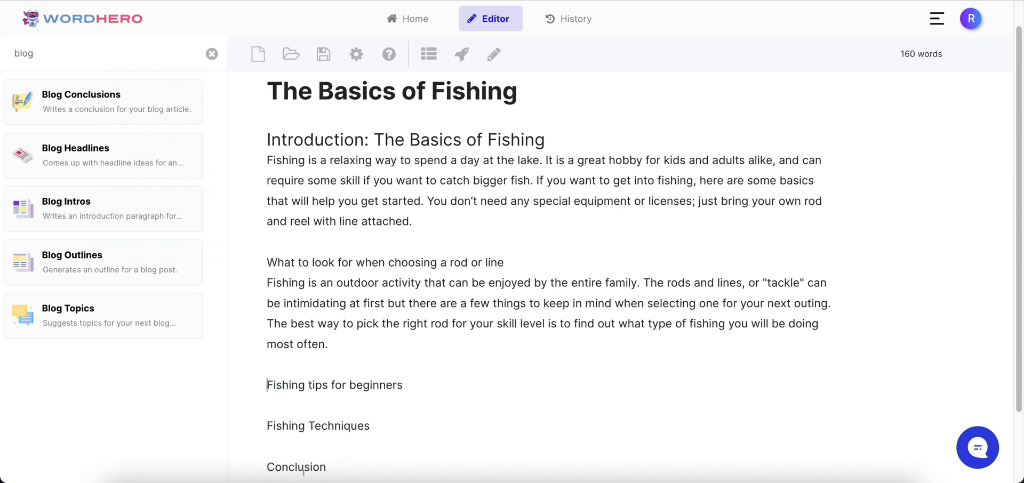
Format the line "What to look for when choosing a rod or line" as an H2 heading
left_click_drag(519, 261, 265, 256)
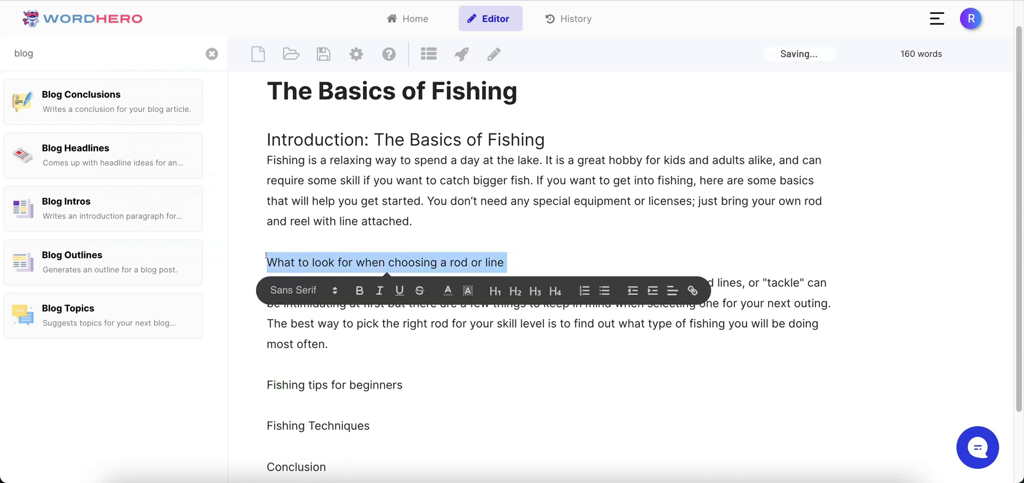
left_click(516, 291)
left_click(440, 377)
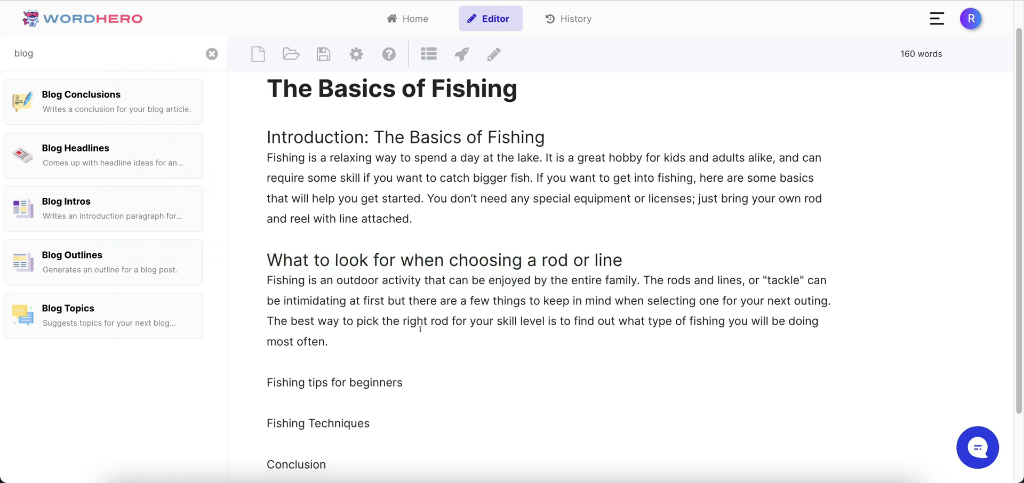
Add the line "How to pick the right fishing rod for your skill level" above "Fishing tips for beginners", separated by a blank line
scroll(420, 328, "down", 2)
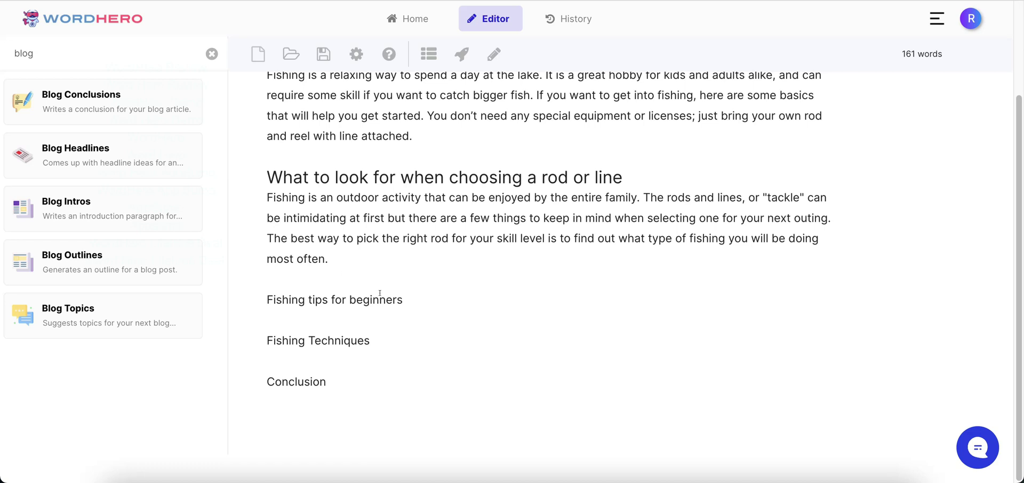
key("Return")
key("Up")
key("Return")
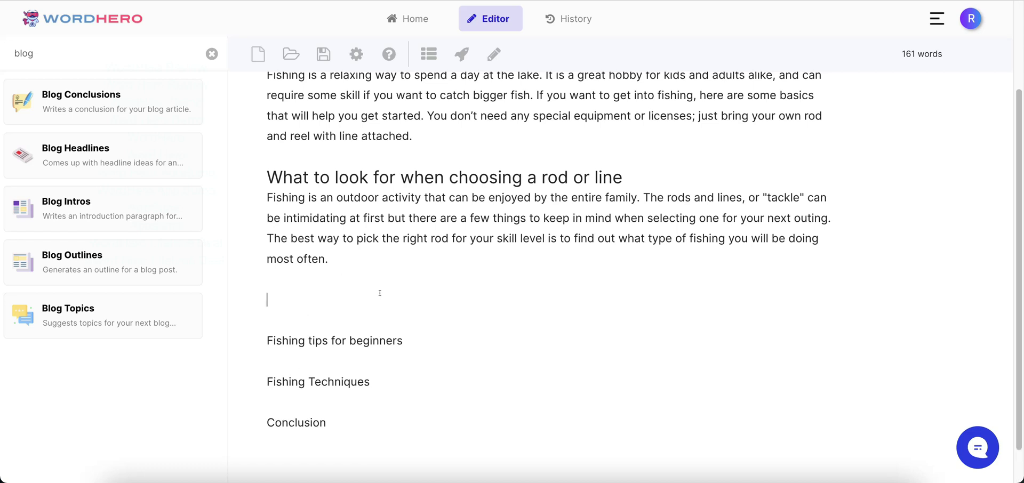
type("How")
type("to pick the righ")
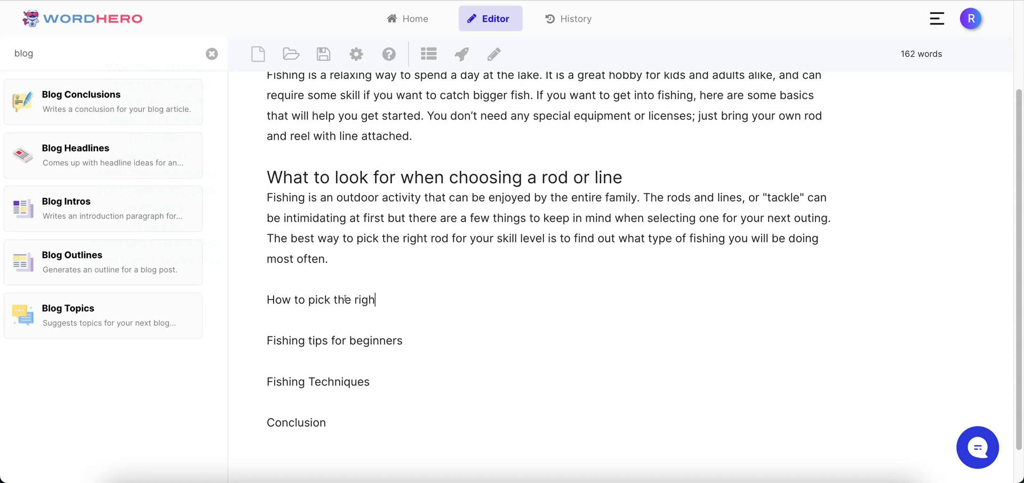
type("t fishing rod for your")
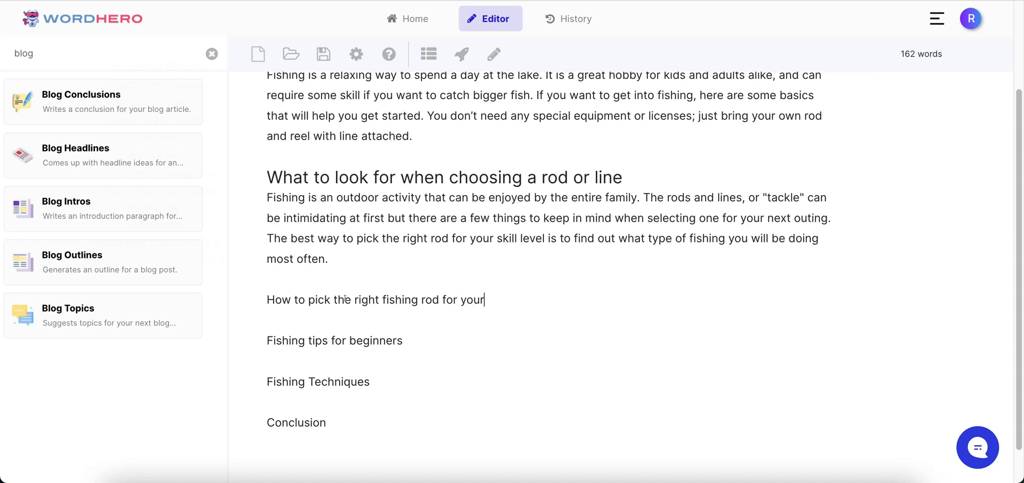
type(" skill level")
Generate a Blog Intro paragraph from the line "How to pick the right fishing rod for your skill level"
left_click_drag(536, 300, 262, 299)
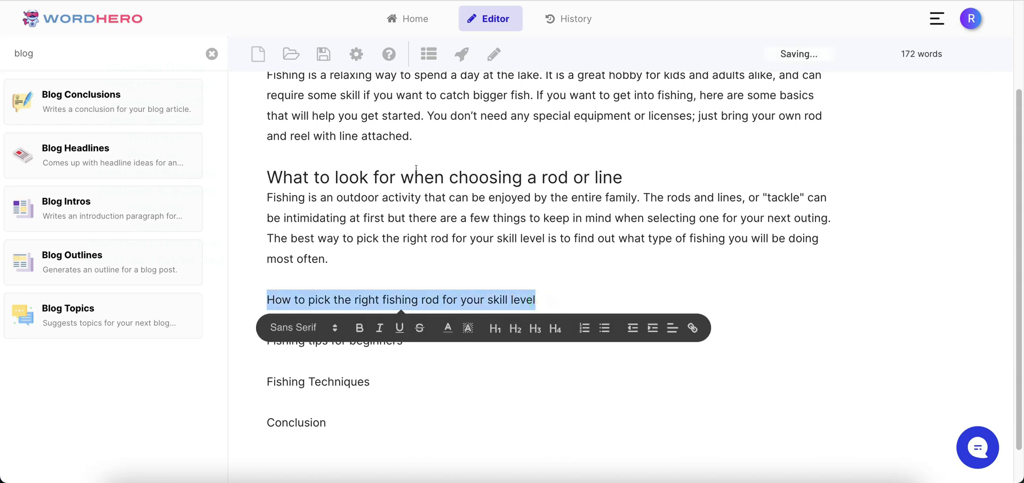
left_click(463, 55)
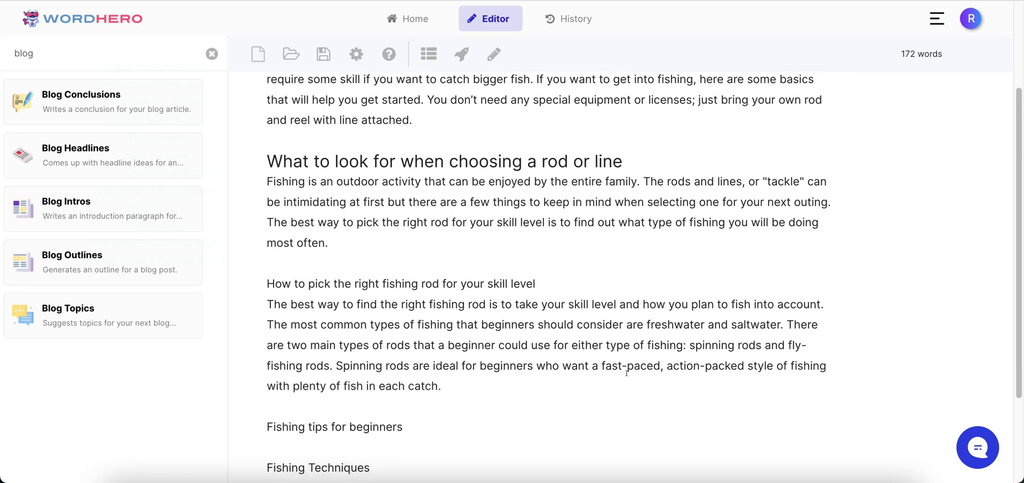
left_click_drag(459, 369, 340, 353)
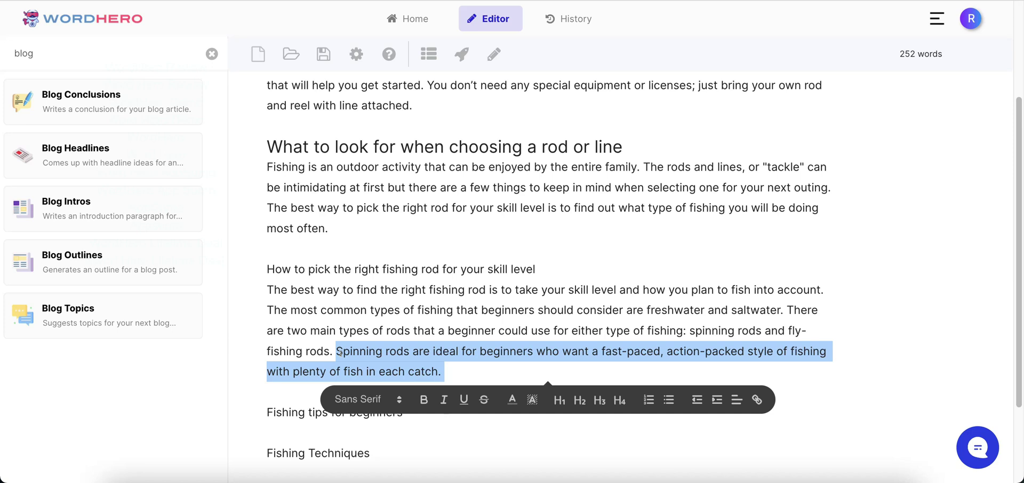
left_click(455, 371)
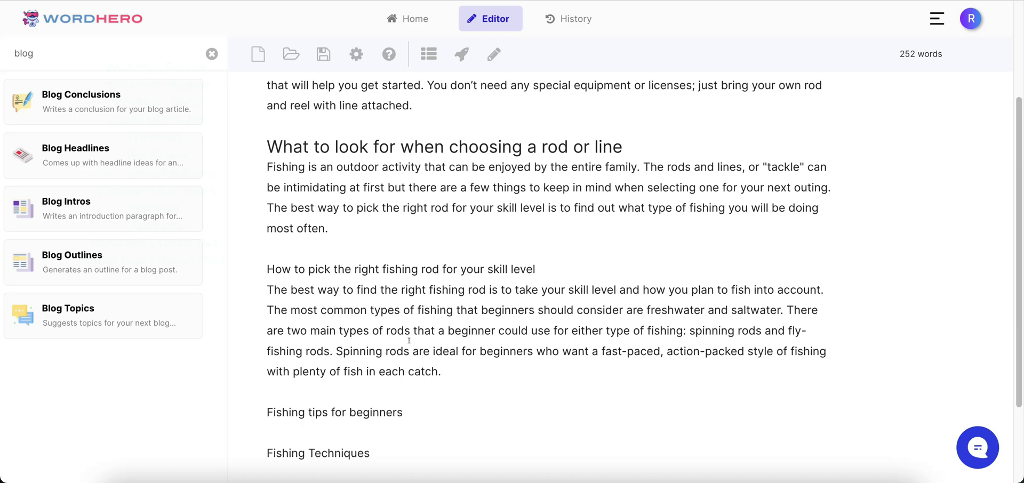
scroll(473, 331, "down", 2)
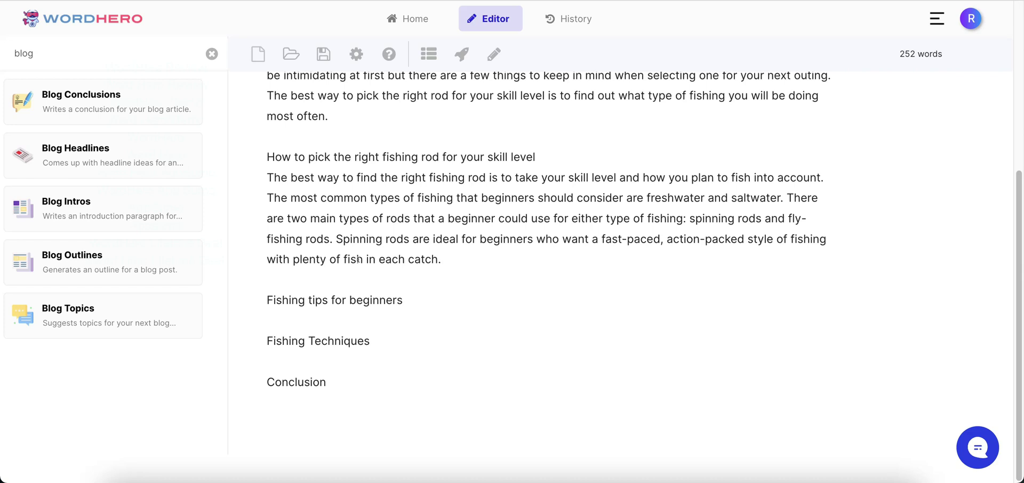
Open the WordHero product roadmap on Trello and look through its lists from Under Consideration to Bugs Fixed
left_click(939, 22)
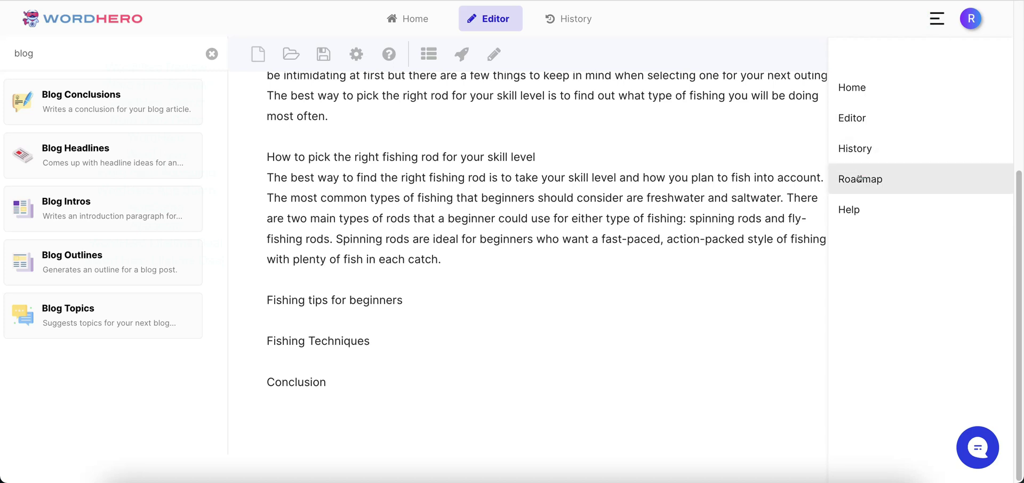
left_click(860, 179)
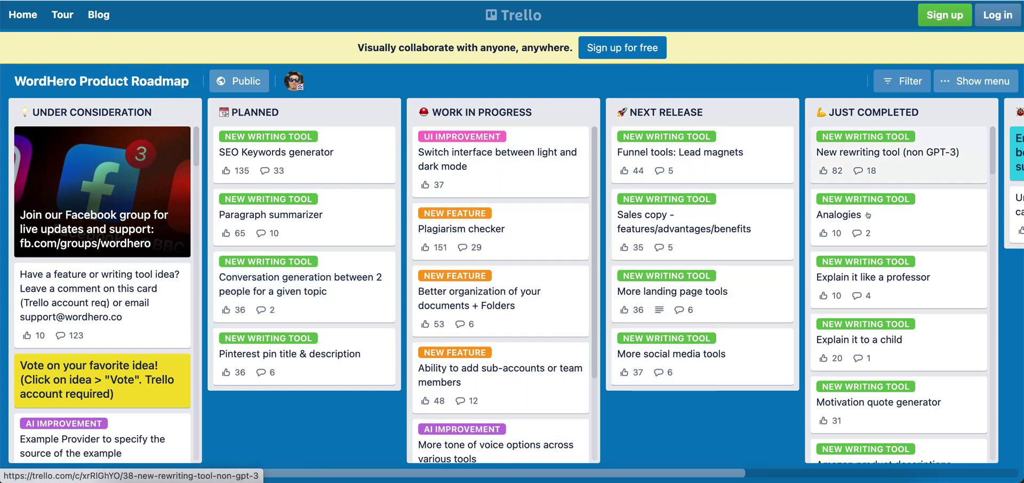
left_click_drag(732, 476, 1021, 458)
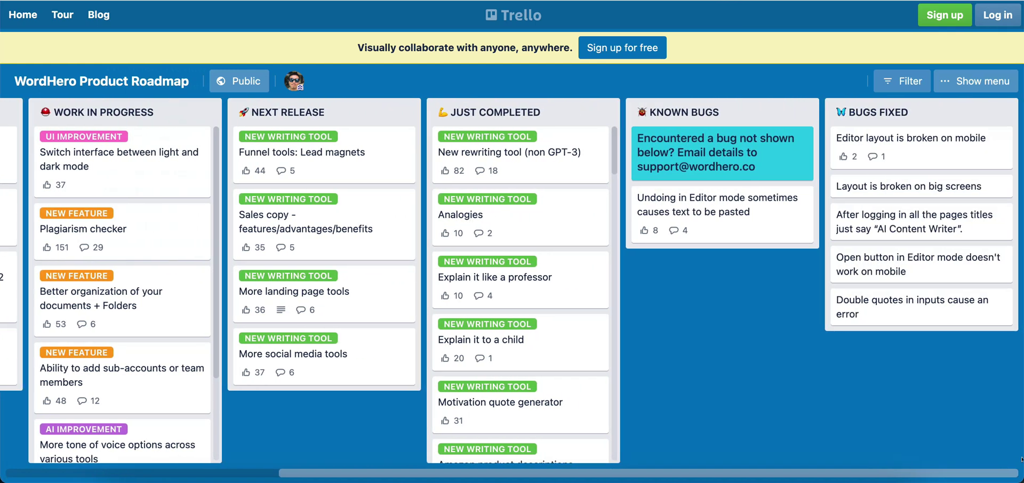
scroll(1021, 457, "left", 10)
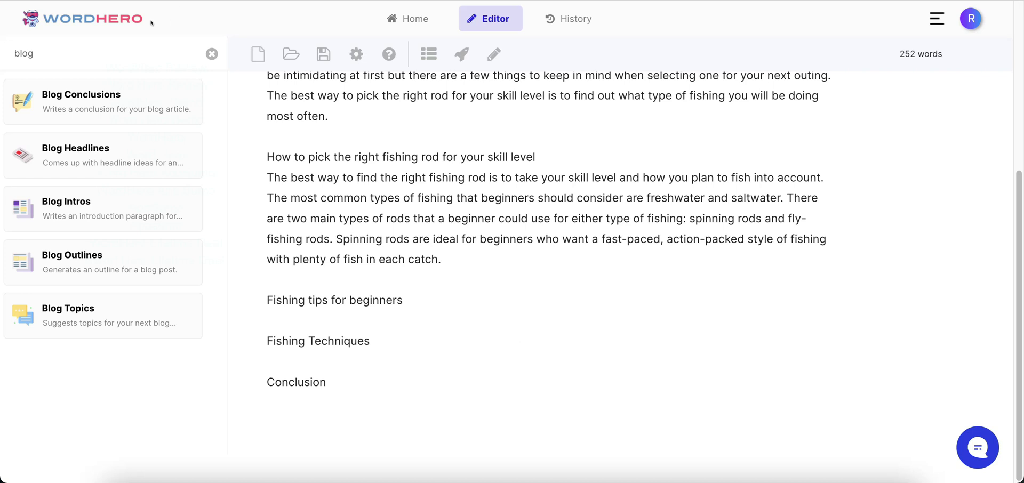
Return to WordHero's home page and look through the complete catalogue of writing tools
left_click(118, 22)
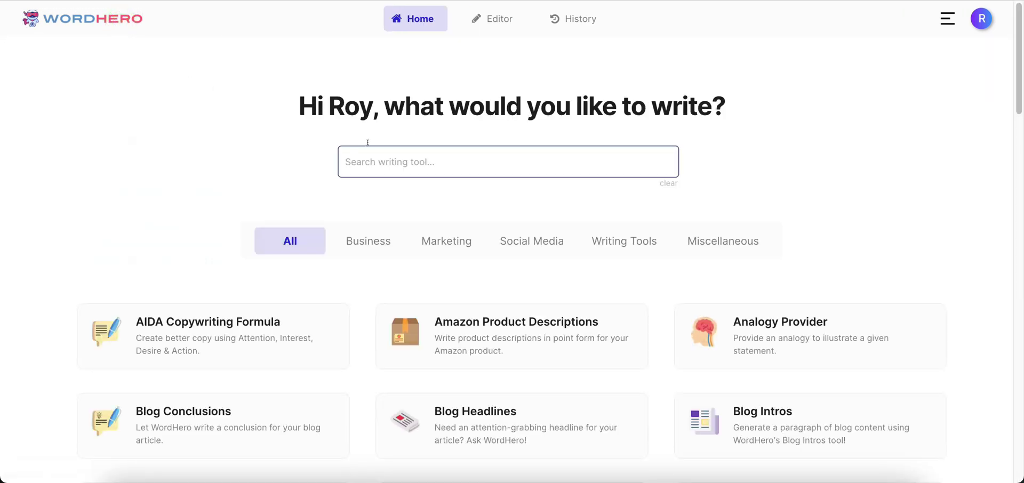
scroll(150, 202, "down", 7)
scroll(150, 203, "down", 4)
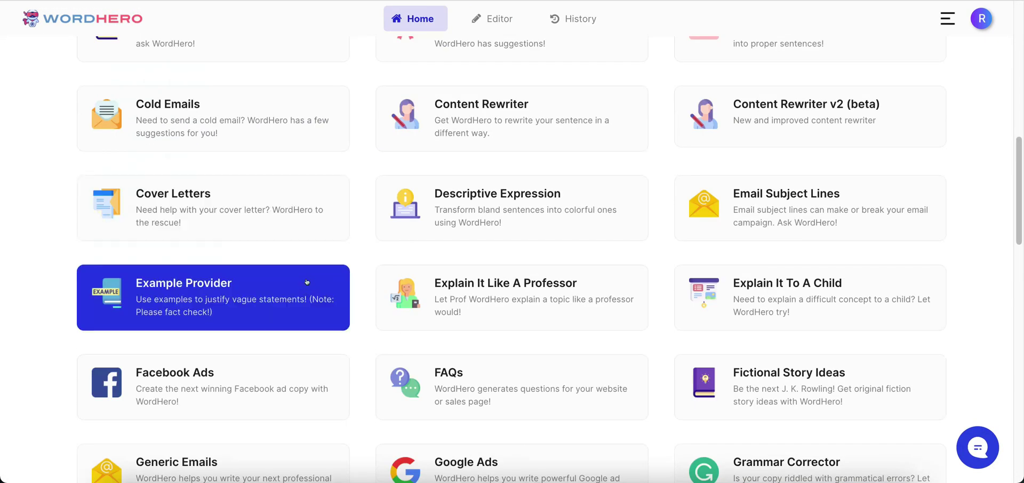
scroll(562, 267, "up", 11)
scroll(240, 214, "down", 13)
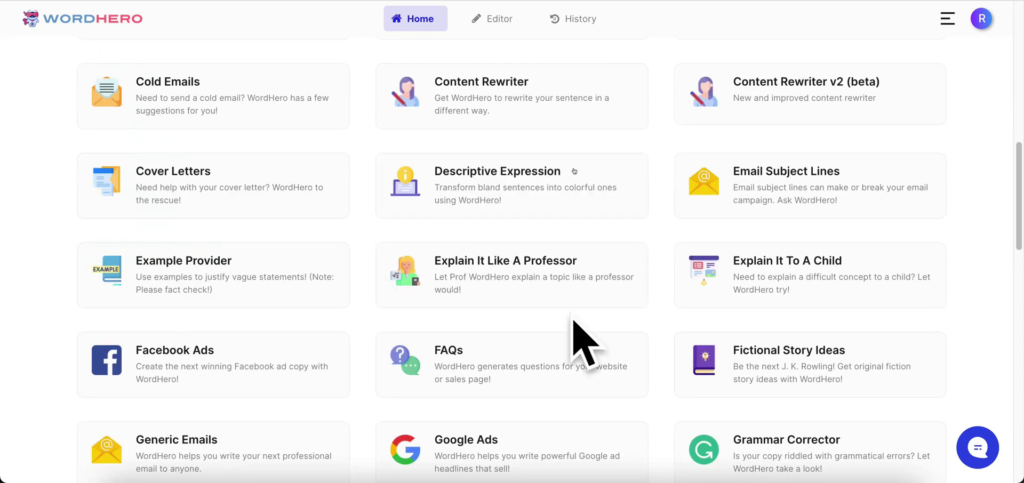
scroll(459, 256, "down", 7)
scroll(539, 229, "down", 15)
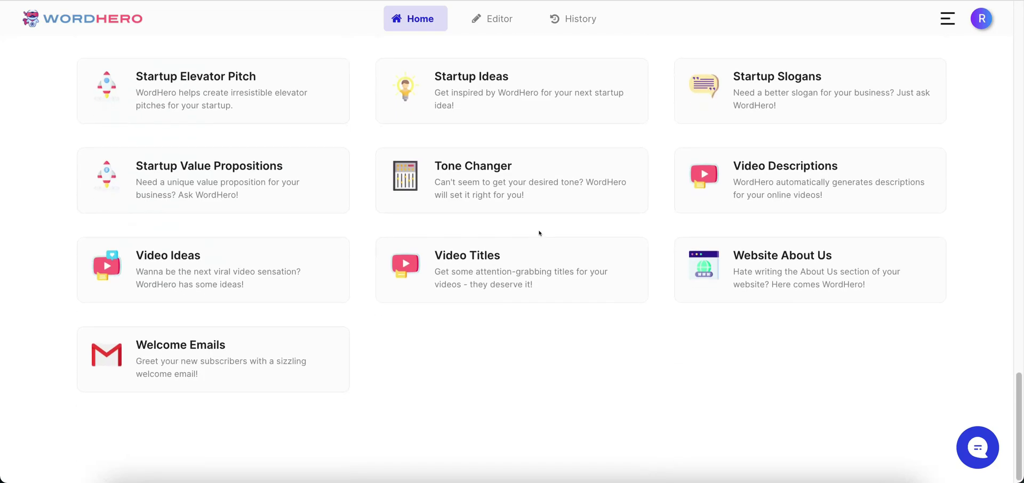
scroll(539, 231, "up", 18)
scroll(537, 232, "up", 10)
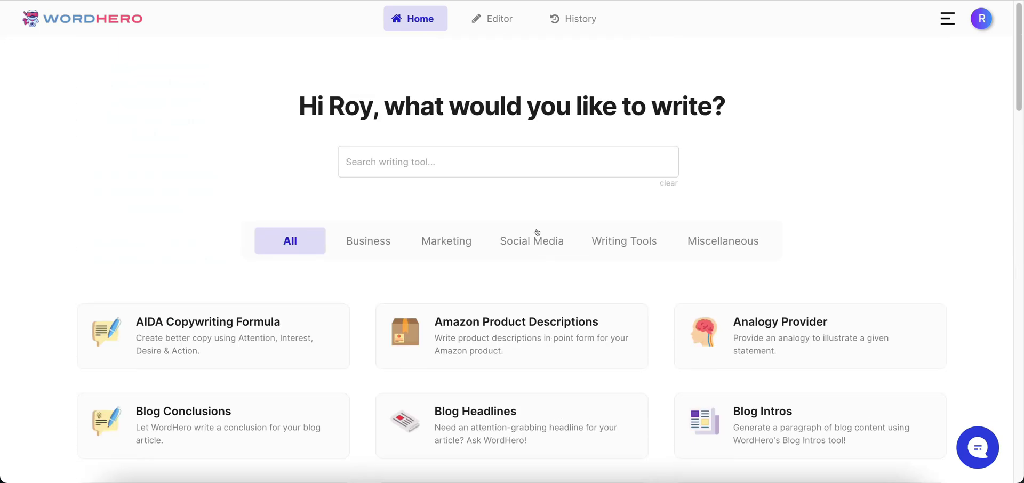